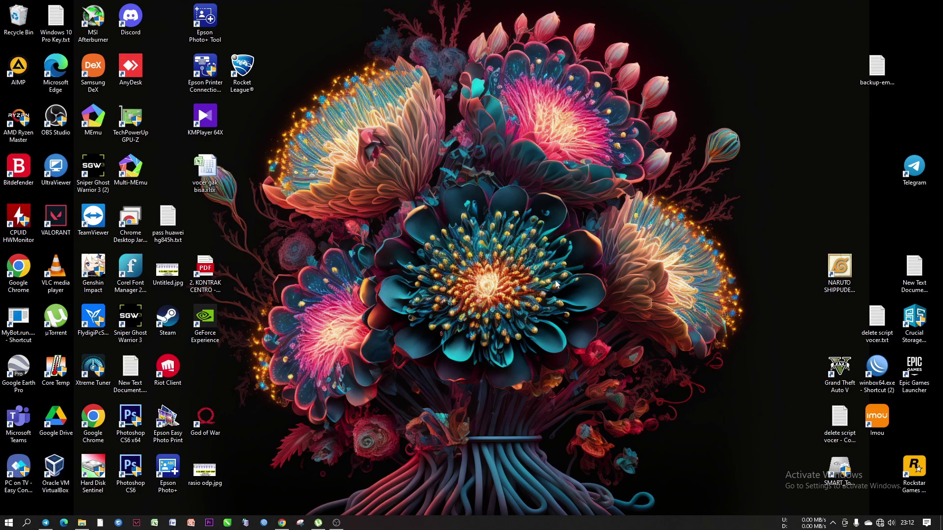
Refresh the desktop, check the tray network status, and open Network & Internet settings
{"action": "right_click", "coordinate": [579, 353]}
{"action": "left_click", "coordinate": [606, 382]}
{"action": "left_click", "coordinate": [881, 523]}
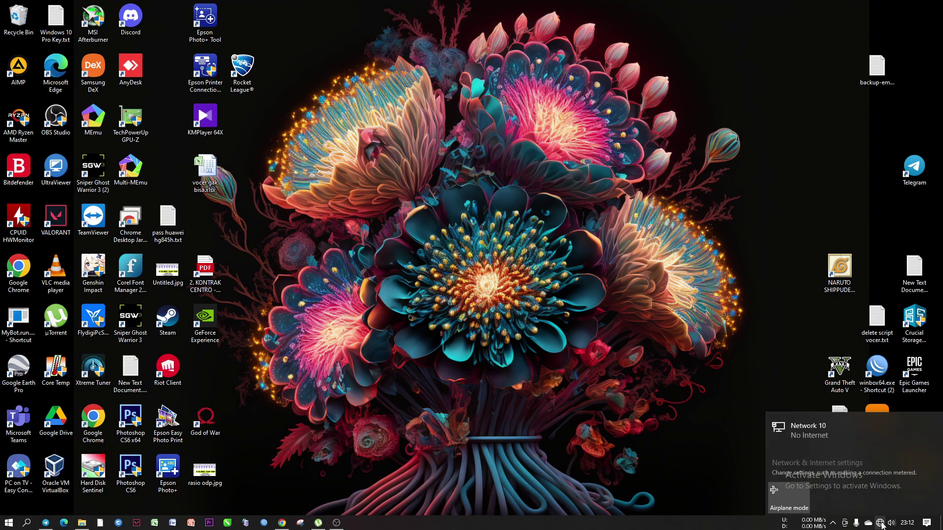
{"action": "left_click", "coordinate": [880, 524]}
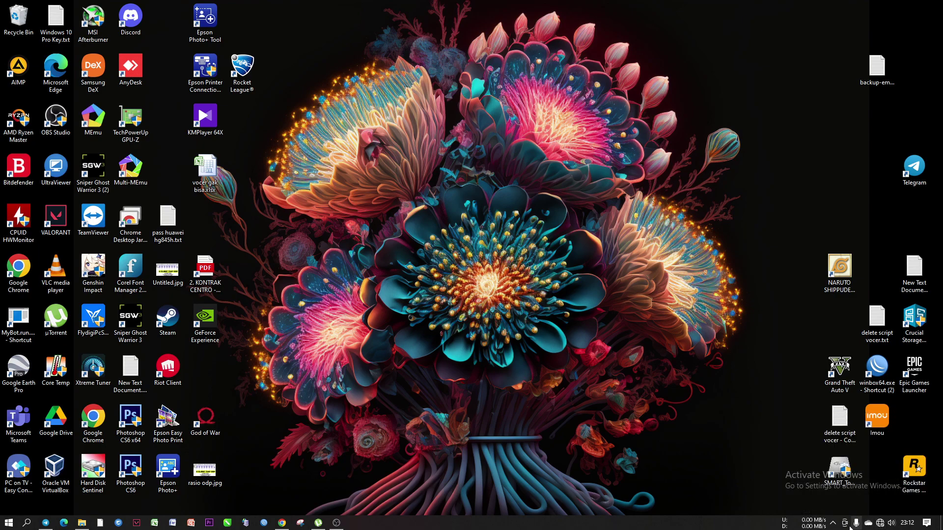
{"action": "right_click", "coordinate": [880, 525]}
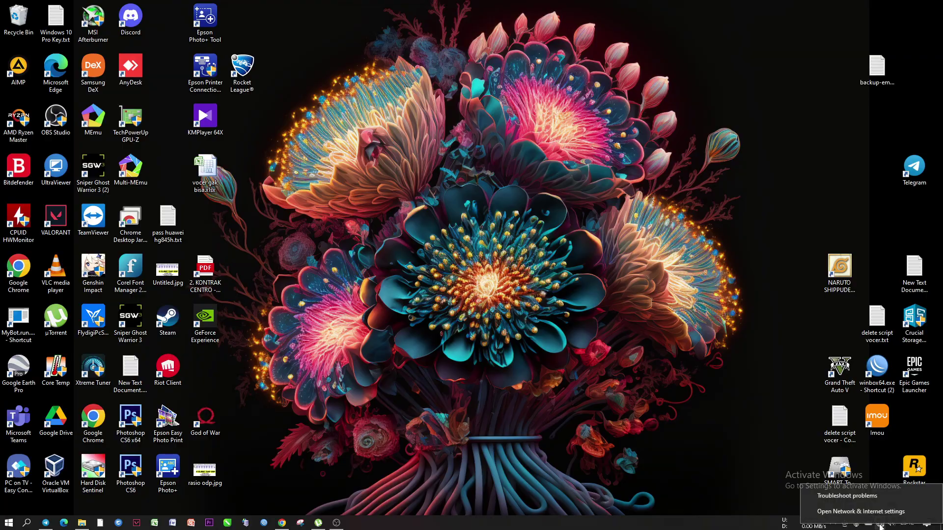
{"action": "left_click", "coordinate": [864, 450]}
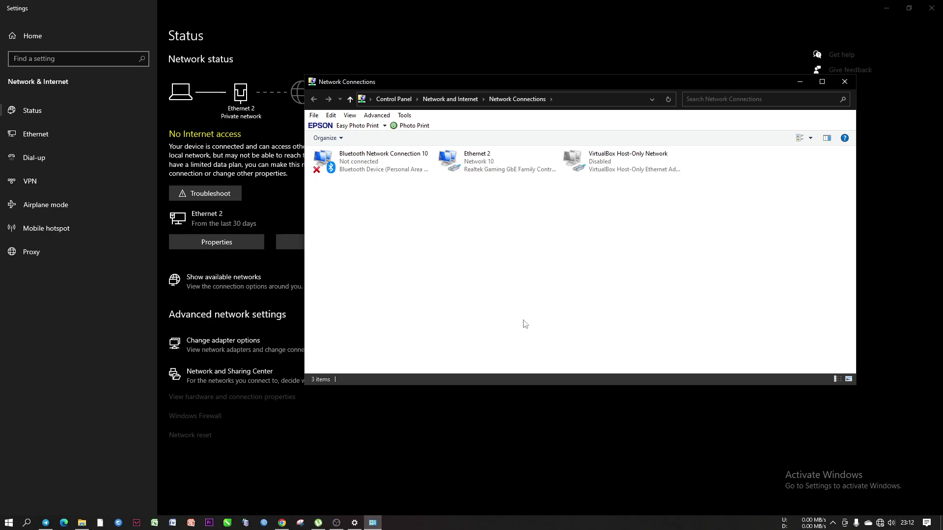
View the Ethernet 2 status: No Internet access at 100.0 Mbps
{"action": "left_click", "coordinate": [488, 166]}
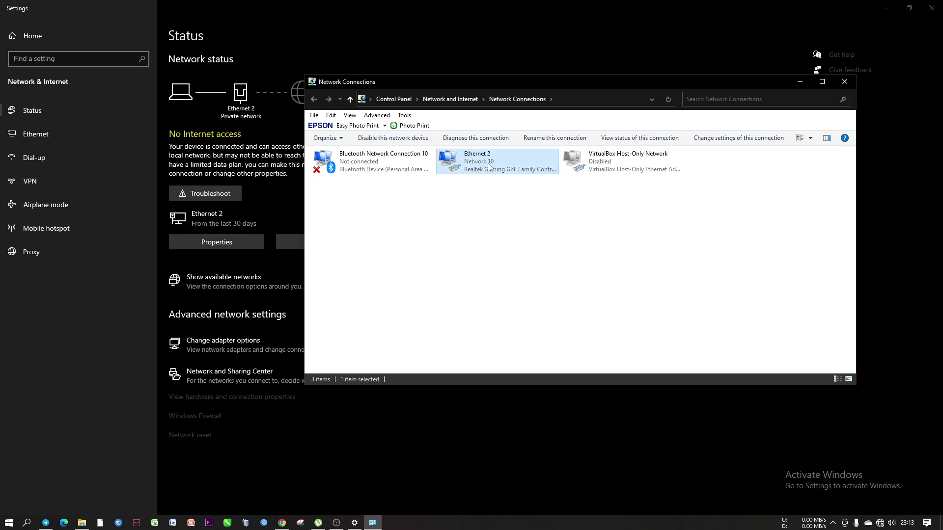
{"action": "right_click", "coordinate": [489, 167]}
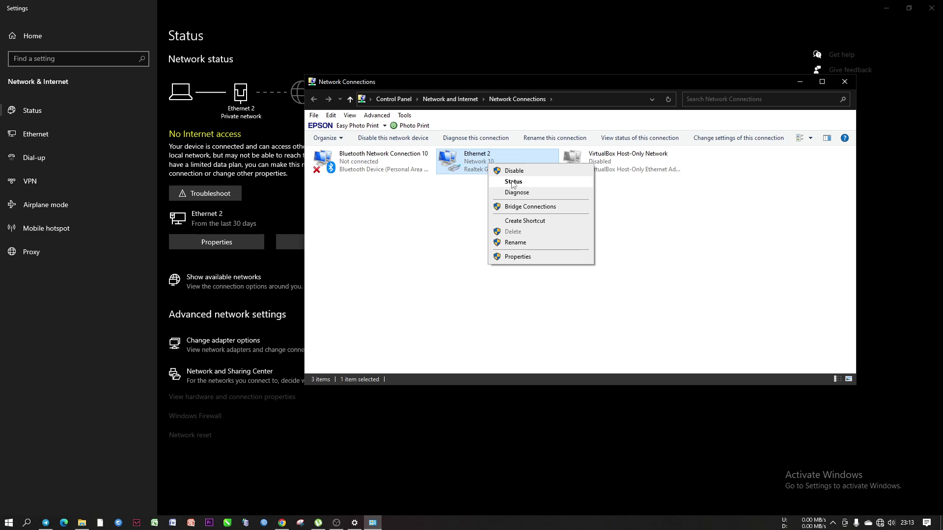
{"action": "left_click", "coordinate": [512, 182]}
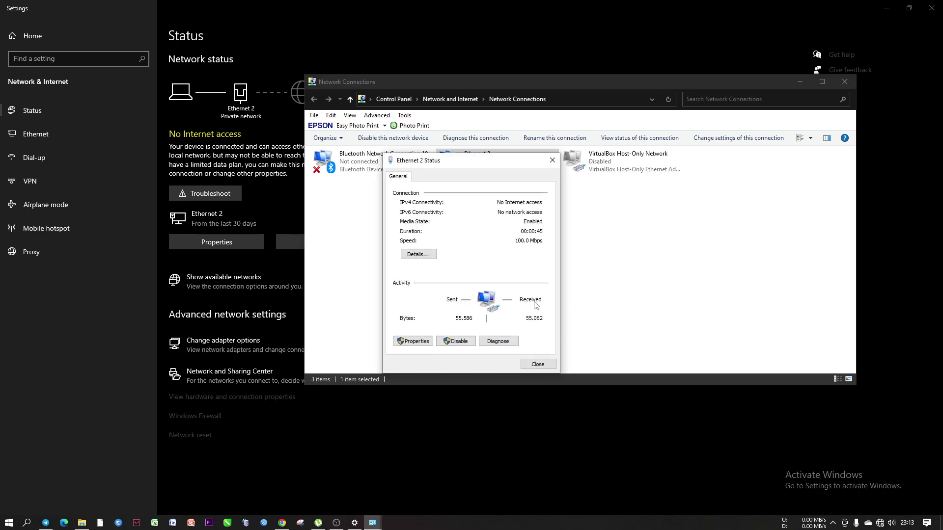
{"action": "left_click", "coordinate": [552, 160]}
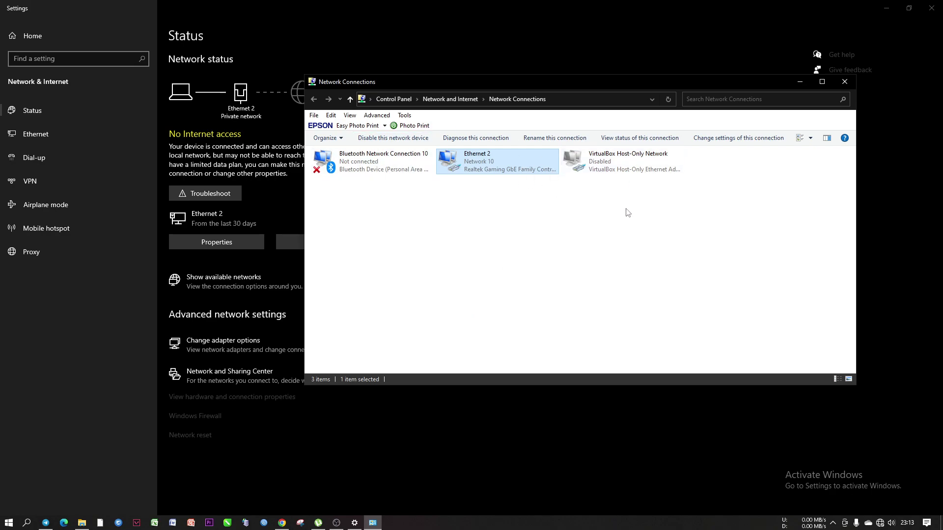
Leave Ethernet 2 selected in the adapter list
{"action": "left_click", "coordinate": [491, 219]}
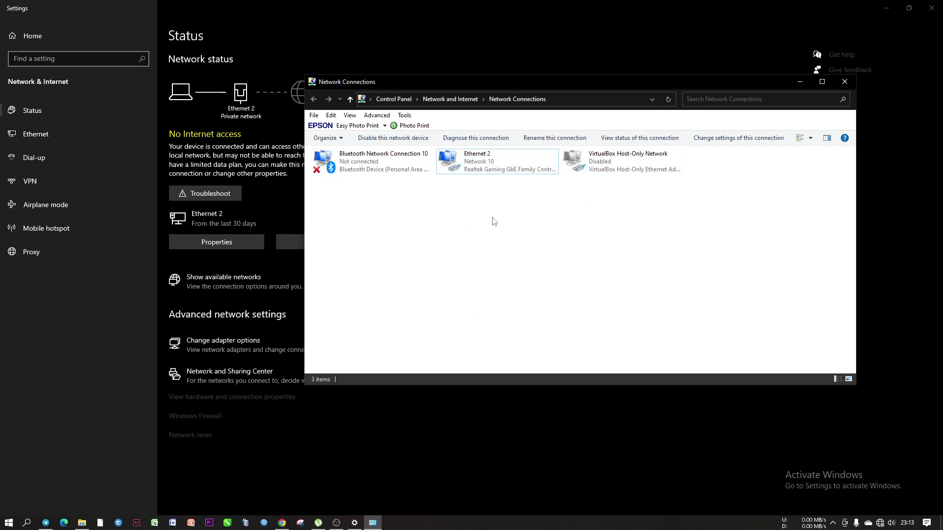
{"action": "left_click", "coordinate": [498, 165]}
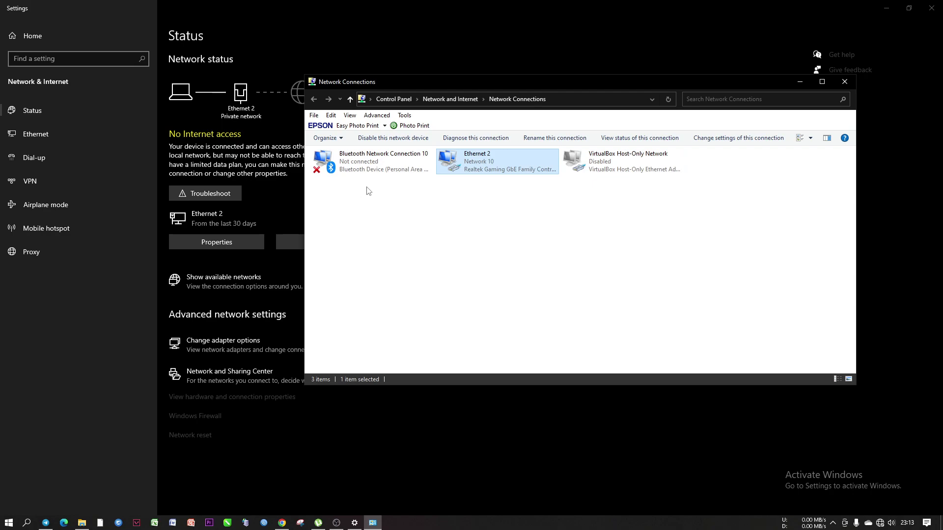
{"action": "left_click", "coordinate": [505, 239]}
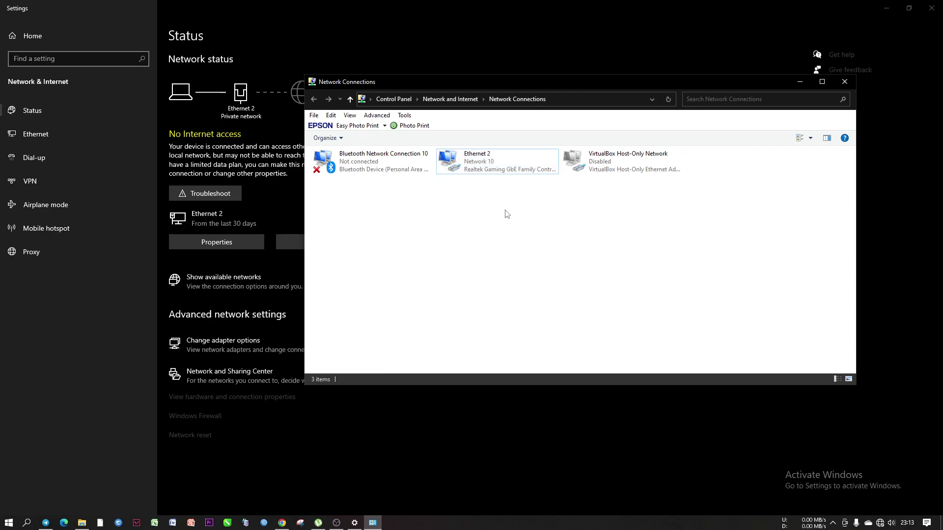
{"action": "left_click", "coordinate": [484, 172]}
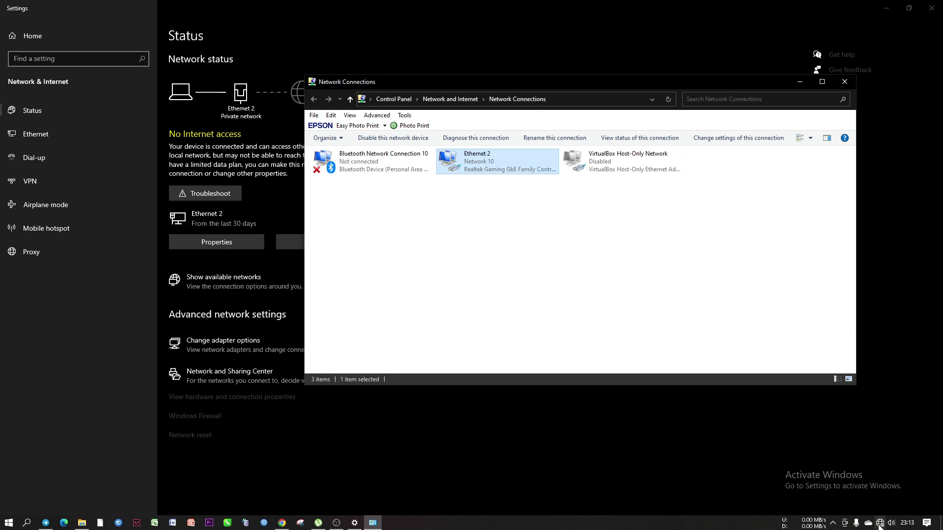
Bring up the Network Connection Details for Ethernet 2
{"action": "right_click", "coordinate": [474, 168]}
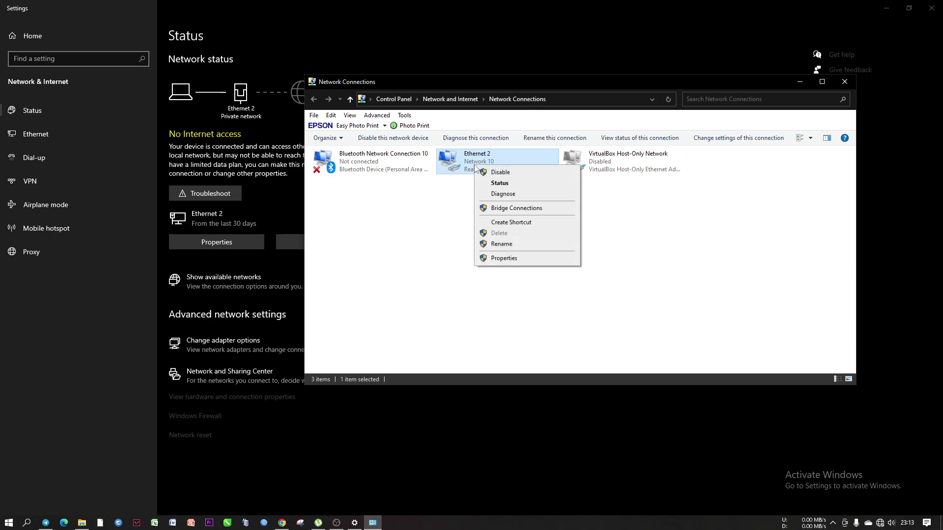
{"action": "left_click", "coordinate": [496, 183]}
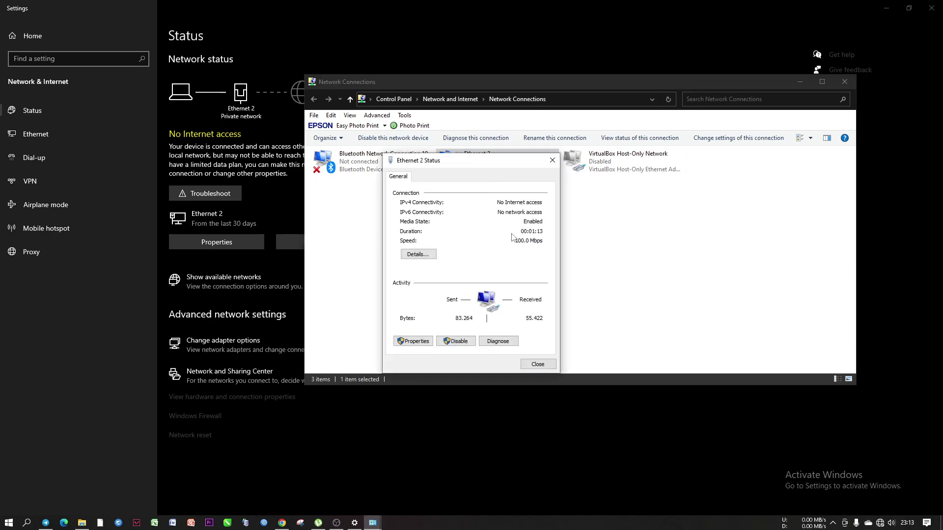
{"action": "left_click", "coordinate": [423, 256]}
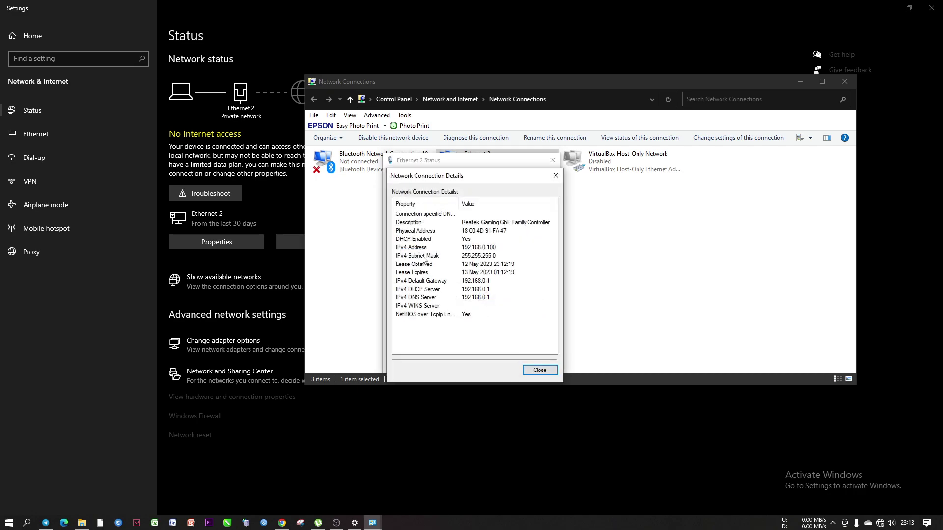
Confirm IPv4 address 192.168.0.100 with gateway and DHCP server 192.168.0.1, then close the details
{"action": "left_click", "coordinate": [434, 281]}
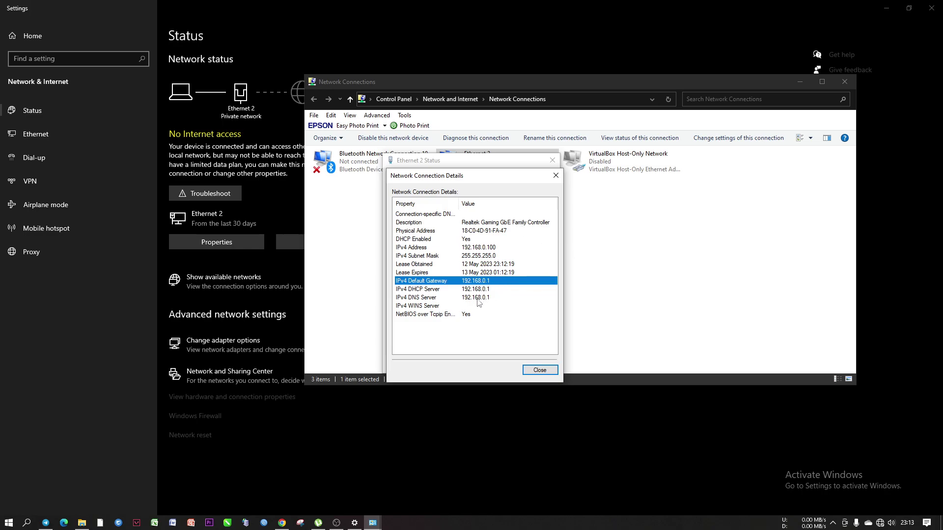
{"action": "left_click", "coordinate": [420, 290]}
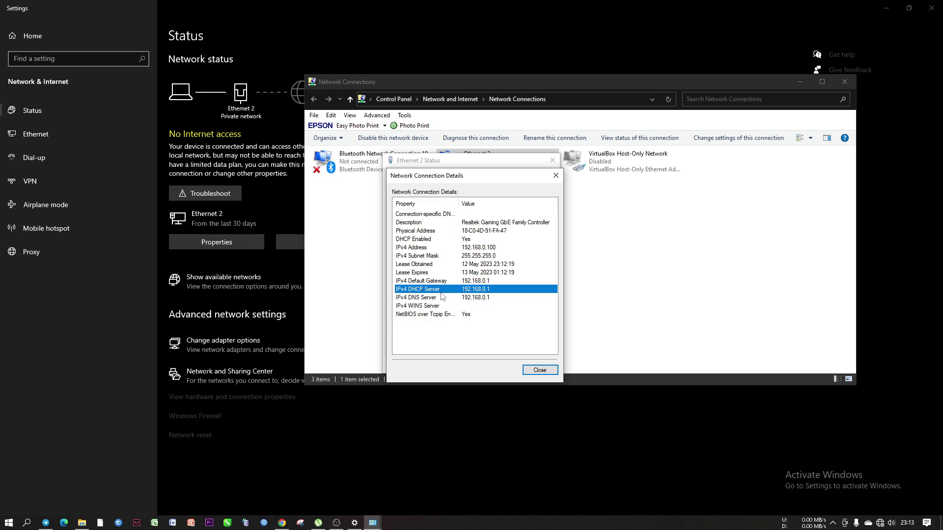
{"action": "left_click", "coordinate": [424, 248]}
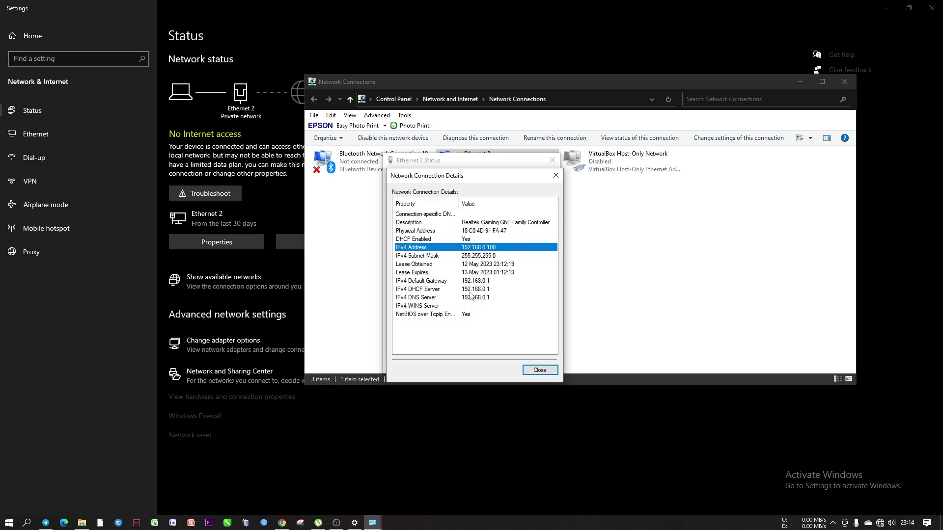
{"action": "left_click", "coordinate": [490, 256]}
{"action": "left_click", "coordinate": [486, 249]}
{"action": "left_click", "coordinate": [460, 290]}
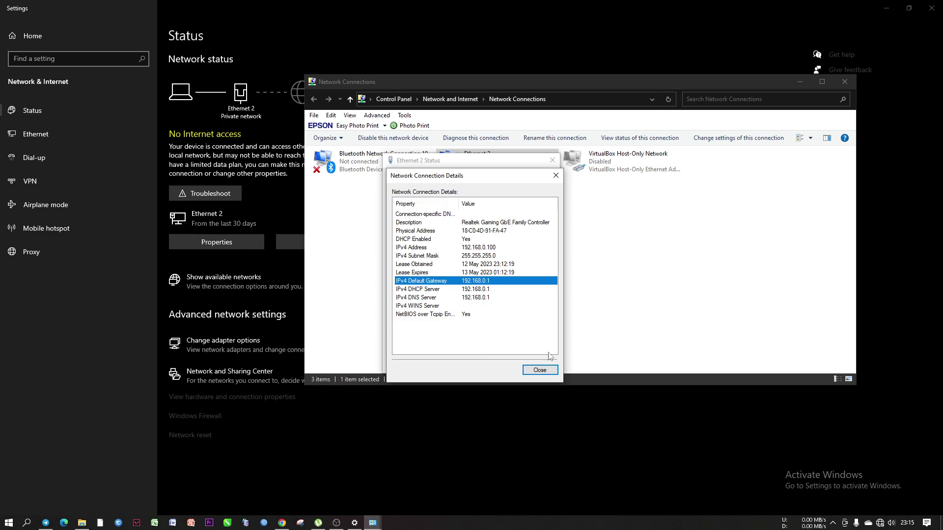
{"action": "left_click", "coordinate": [540, 370]}
Load the router's web interface at 192.168.0.1 in the browser
{"action": "left_click", "coordinate": [281, 522]}
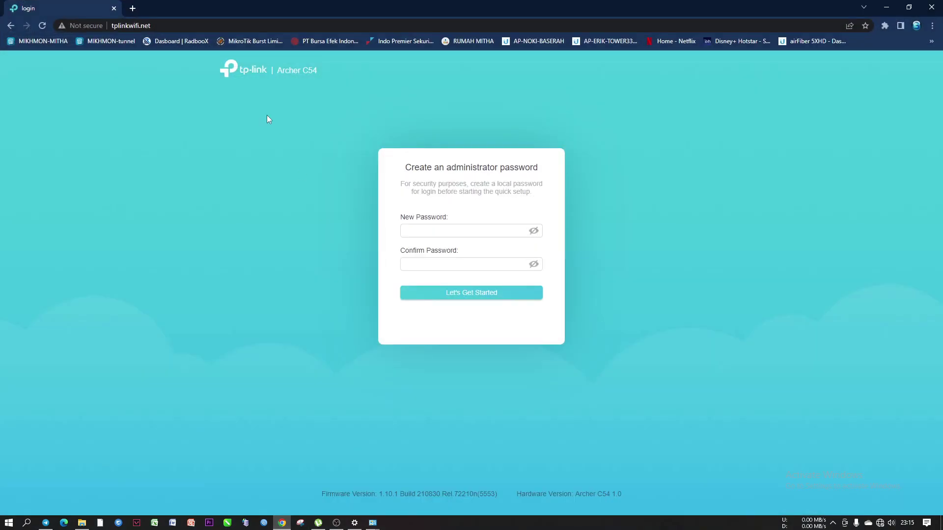
{"action": "left_click", "coordinate": [167, 25]}
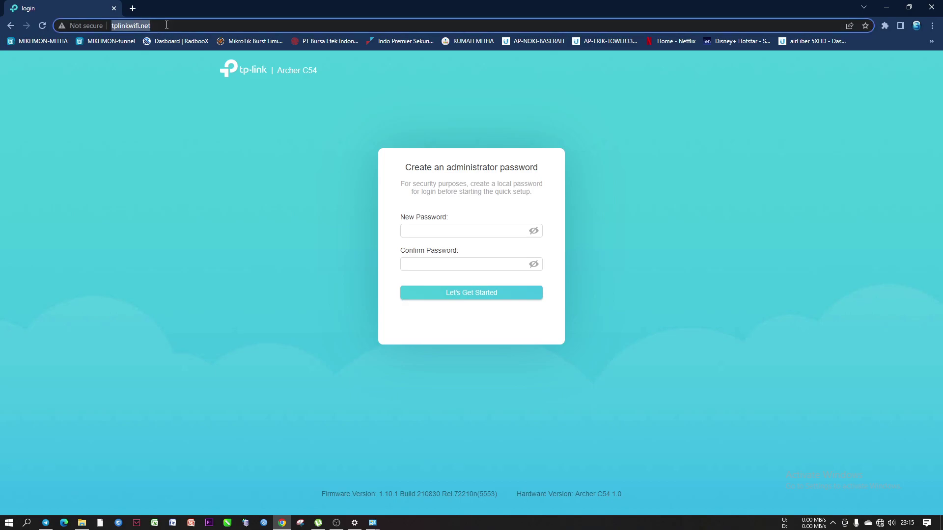
{"action": "type", "text": "192.1"}
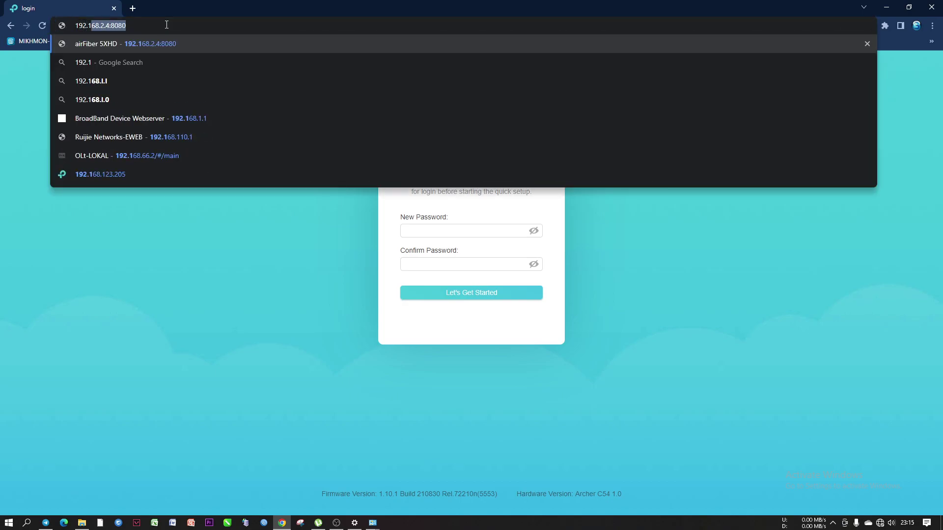
{"action": "type", "text": "68.0.1"}
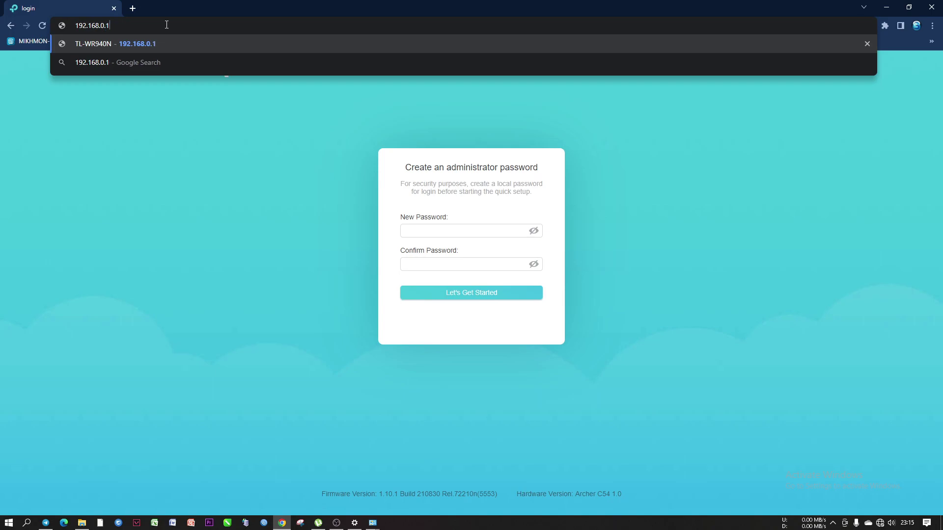
{"action": "key", "text": "Return"}
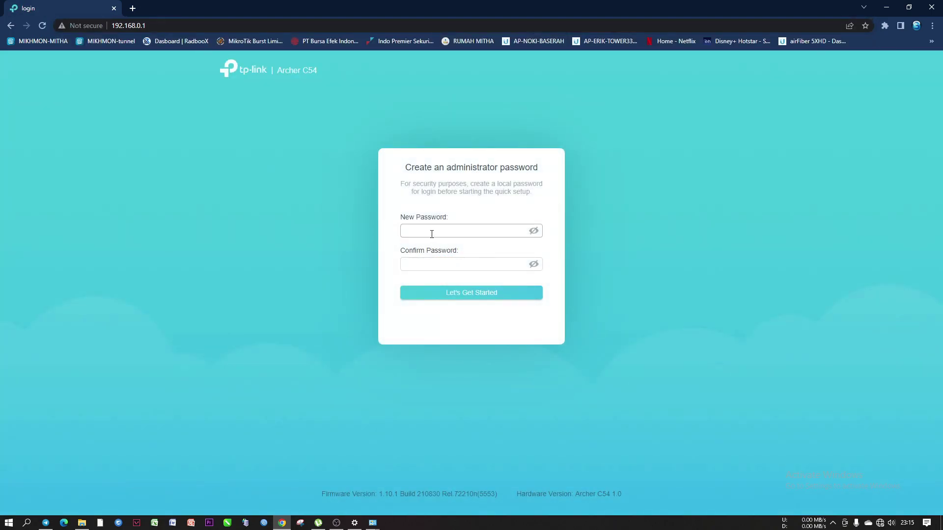
Enter a new administrator password and its confirmation, then submit
{"action": "left_click", "coordinate": [431, 234]}
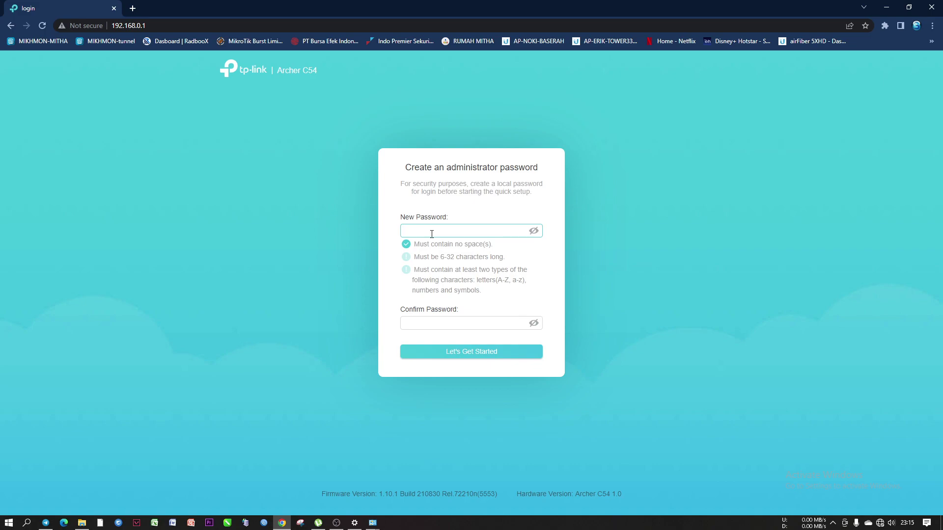
{"action": "type", "text": "********"}
{"action": "key", "text": "Tab"}
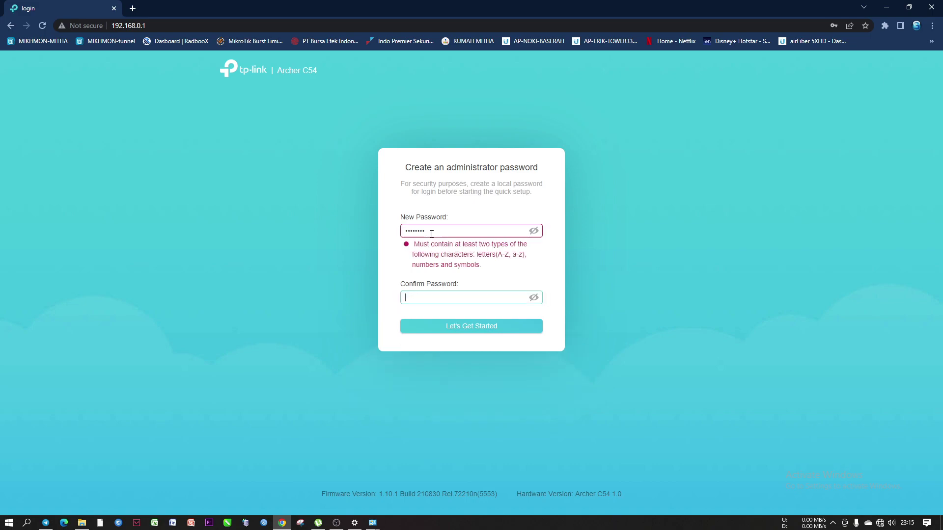
{"action": "type", "text": "******"}
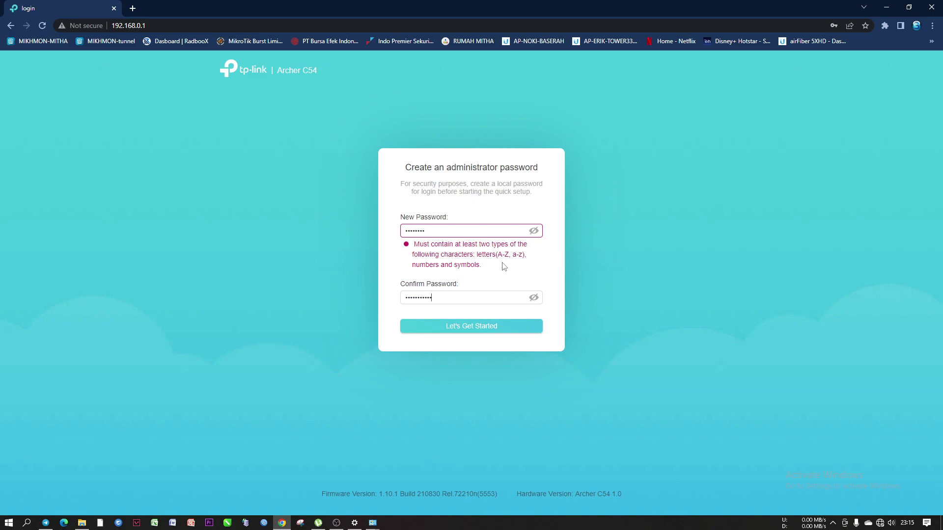
{"action": "left_click", "coordinate": [457, 326]}
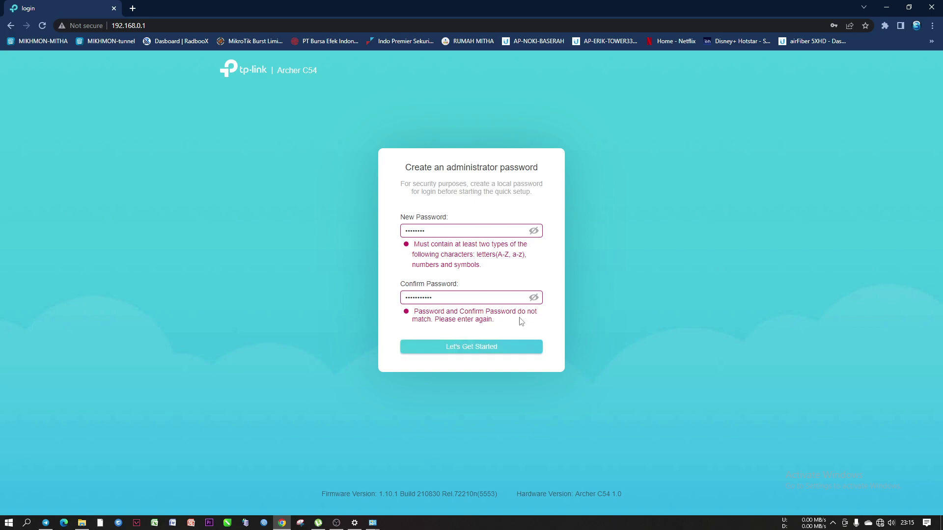
Compare both password fields, correct the new password to match, and submit to begin setup
{"action": "left_click", "coordinate": [534, 298]}
{"action": "left_click", "coordinate": [535, 299]}
{"action": "left_click", "coordinate": [533, 231]}
{"action": "left_click", "coordinate": [534, 230]}
{"action": "left_click", "coordinate": [446, 232]}
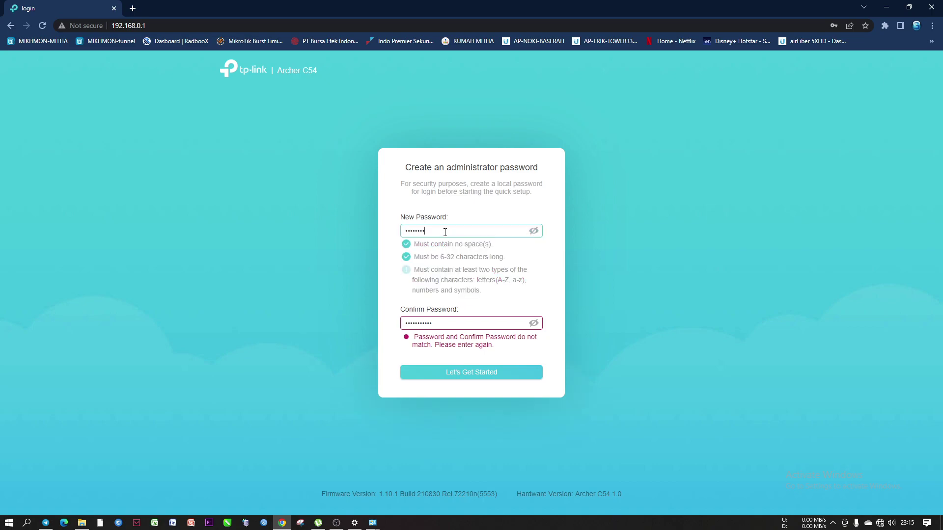
{"action": "type", "text": "123"}
{"action": "left_click", "coordinate": [471, 372]}
{"action": "left_click", "coordinate": [464, 317]}
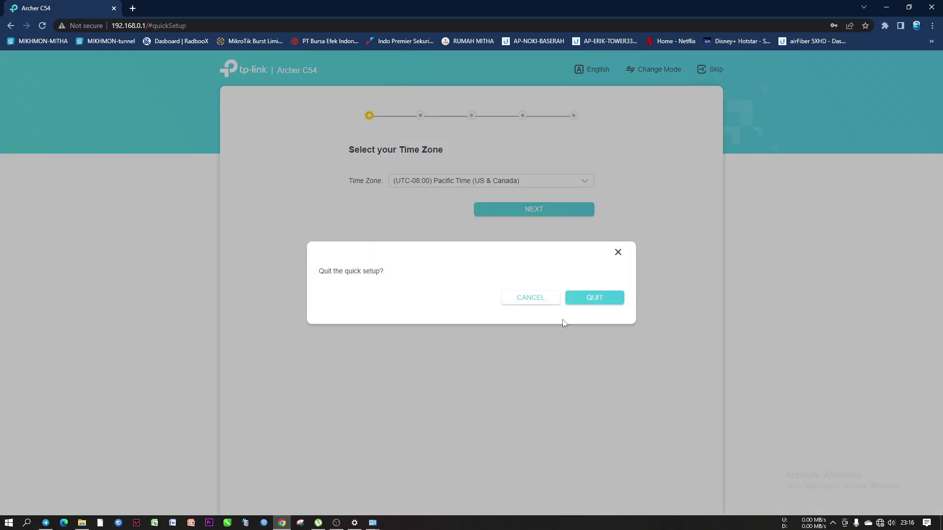
Quit the quick setup and go to Advanced > Network to reach Operation Mode
{"action": "left_click", "coordinate": [594, 298]}
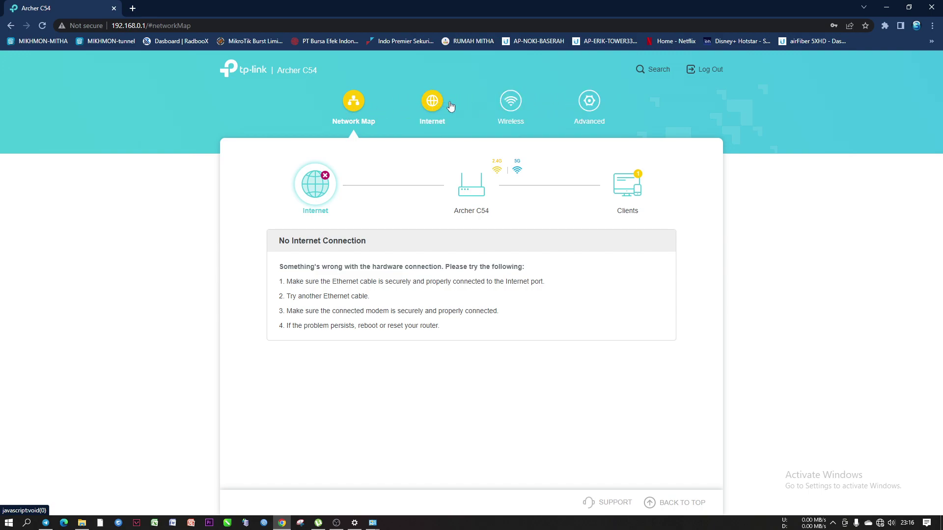
{"action": "left_click", "coordinate": [586, 103]}
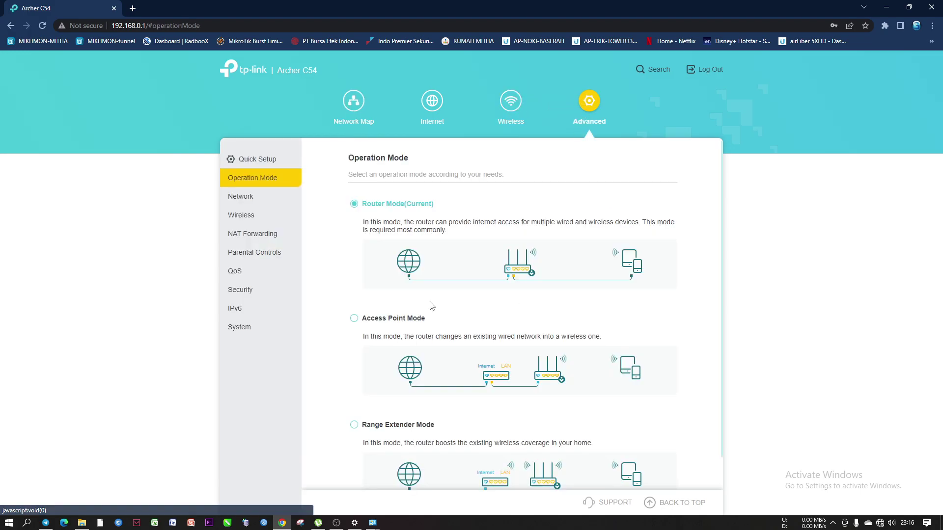
{"action": "left_click", "coordinate": [240, 196]}
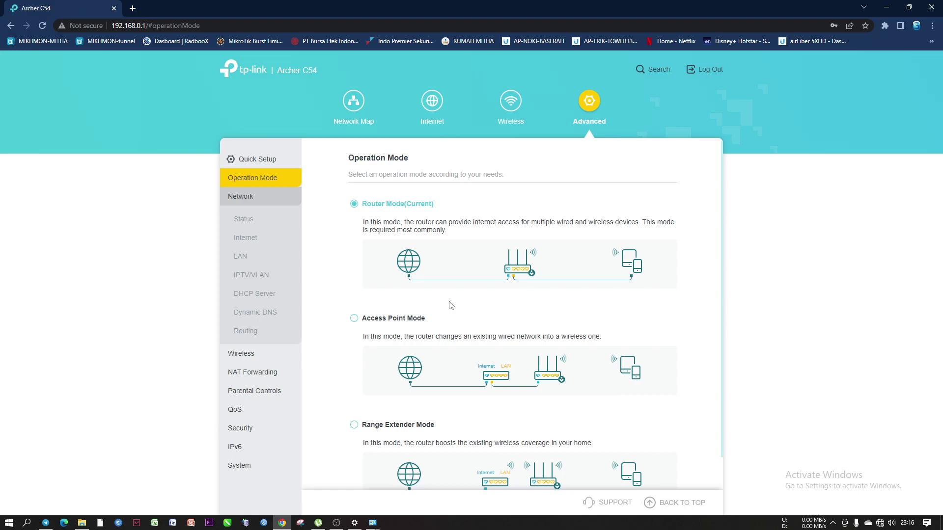
Select Access Point Mode, save it, and confirm the reboot
{"action": "scroll", "coordinate": [451, 305], "scroll_direction": "down", "scroll_amount": 1}
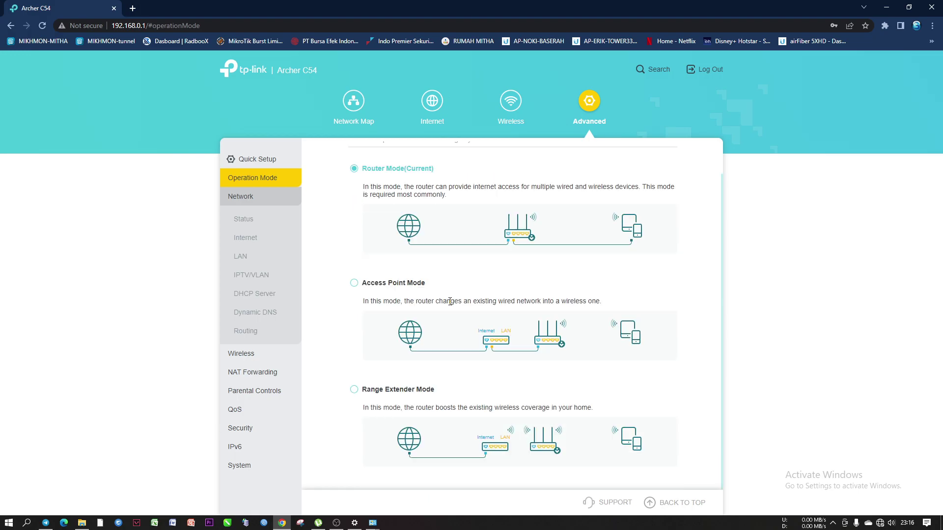
{"action": "scroll", "coordinate": [450, 301], "scroll_direction": "up", "scroll_amount": 1}
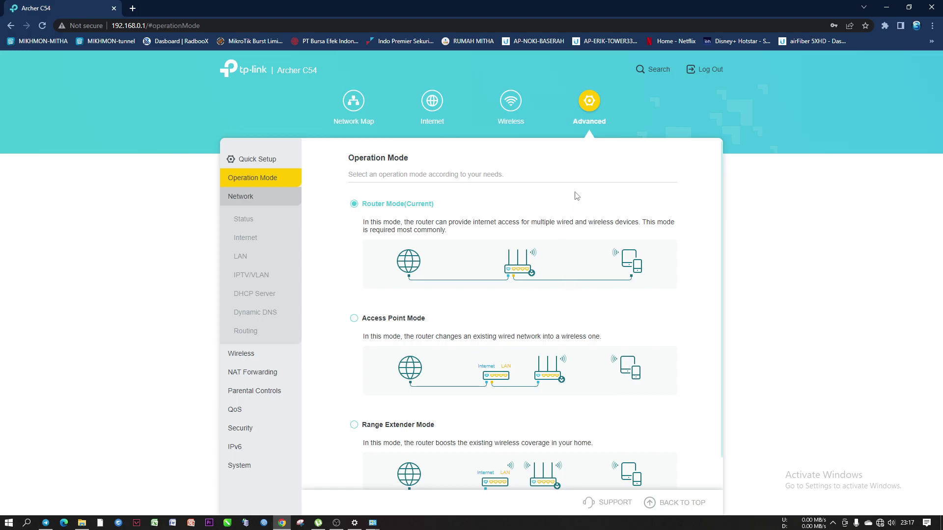
{"action": "left_click", "coordinate": [354, 320]}
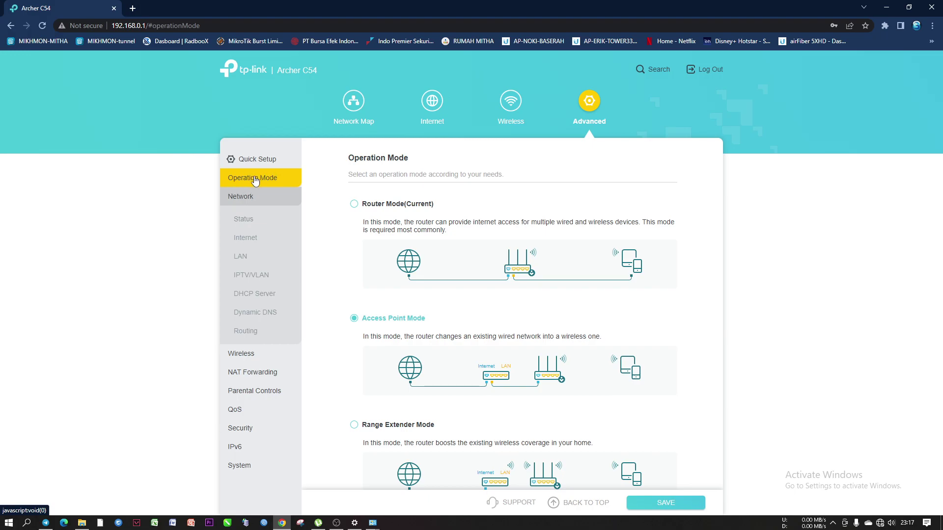
{"action": "scroll", "coordinate": [432, 322], "scroll_direction": "down", "scroll_amount": 1}
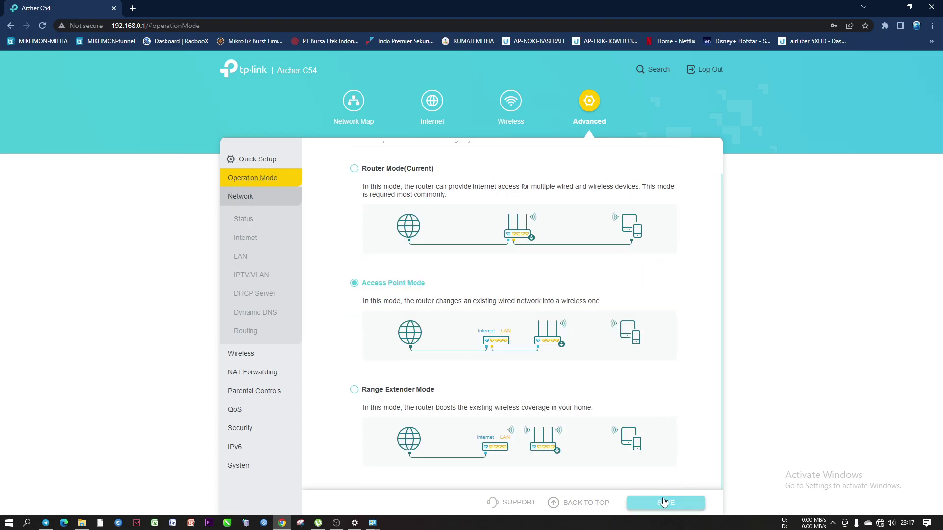
{"action": "left_click", "coordinate": [659, 502]}
{"action": "left_click", "coordinate": [594, 297]}
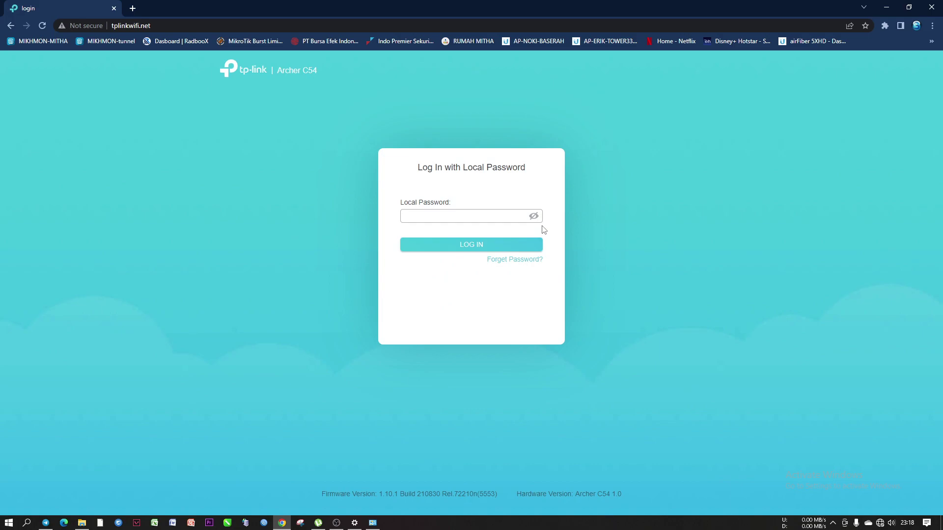
Log back in to the router with the local password
{"action": "left_click", "coordinate": [475, 212]}
{"action": "type", "text": "••••••••••"}
{"action": "key", "text": "Return"}
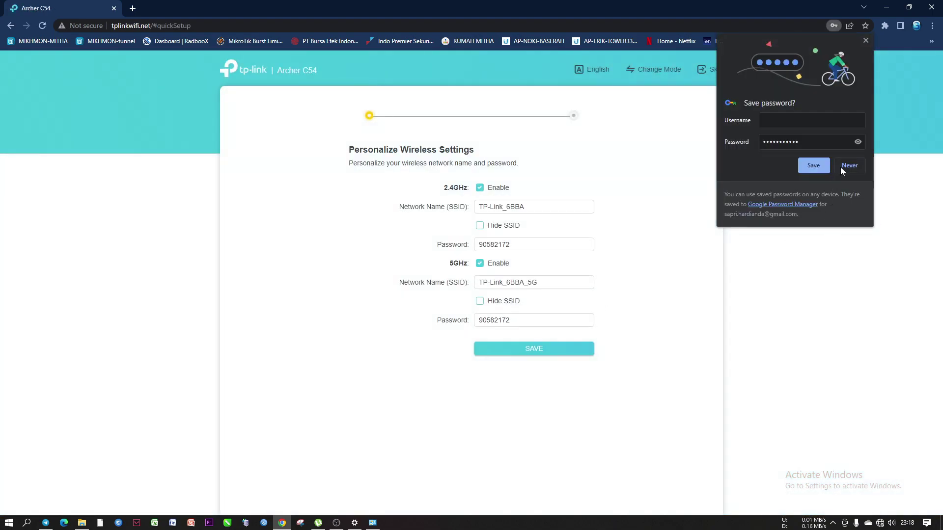
Decline Chrome's password saving and quit the quick setup
{"action": "left_click", "coordinate": [841, 167]}
{"action": "left_click", "coordinate": [707, 69]}
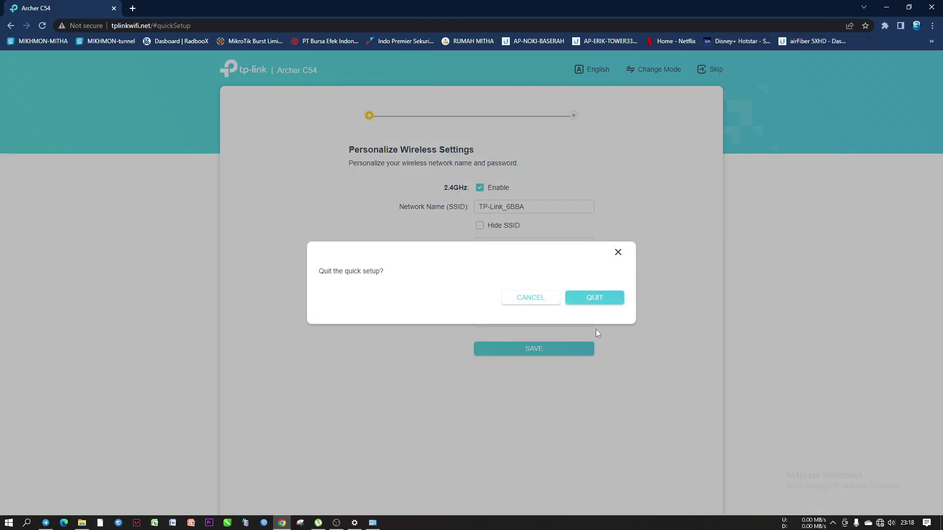
{"action": "left_click", "coordinate": [589, 298]}
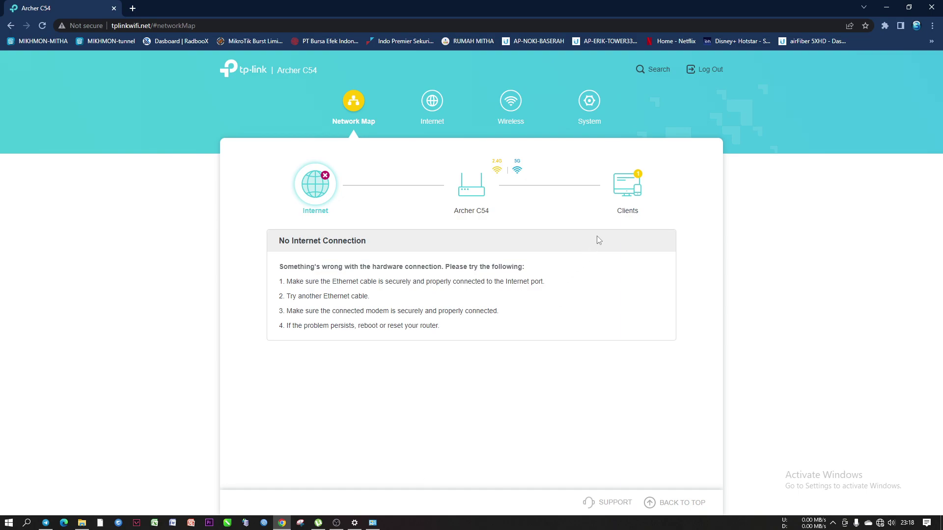
Verify Access Point Mode is current under System, then go to Wireless settings
{"action": "left_click", "coordinate": [590, 105]}
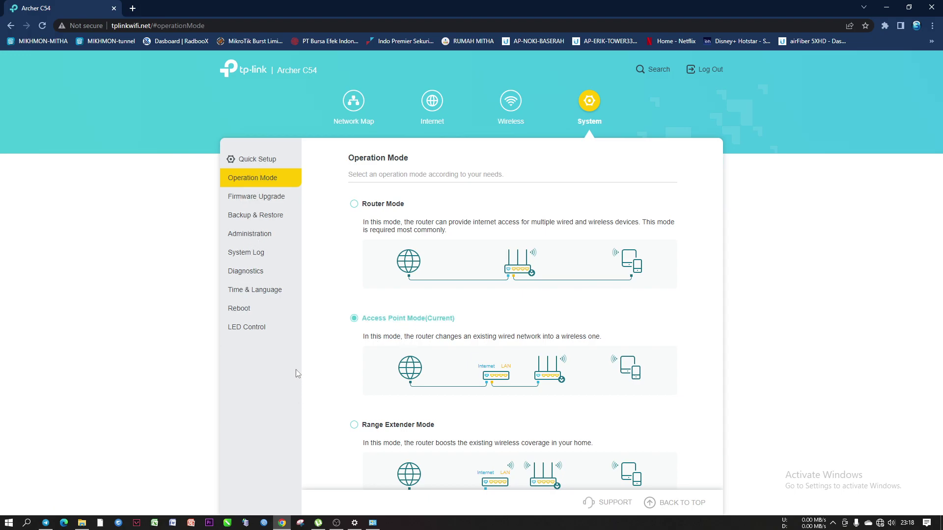
{"action": "left_click", "coordinate": [510, 102]}
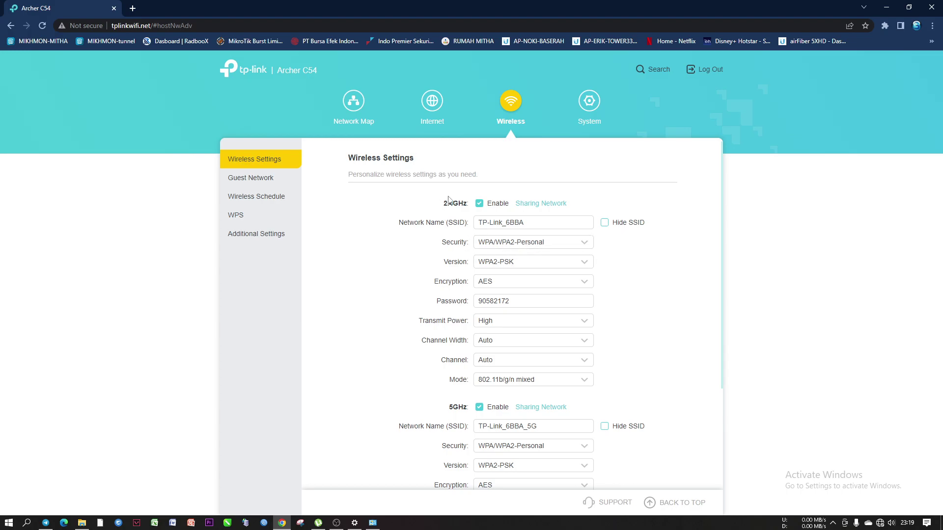
{"action": "left_click_drag", "start_coordinate": [443, 203], "coordinate": [463, 204]}
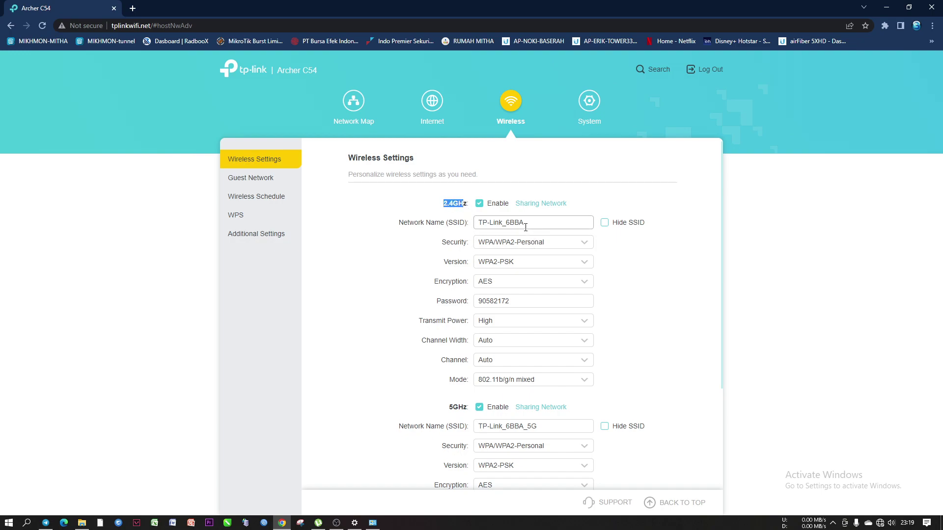
{"action": "left_click_drag", "start_coordinate": [536, 221], "coordinate": [456, 224]}
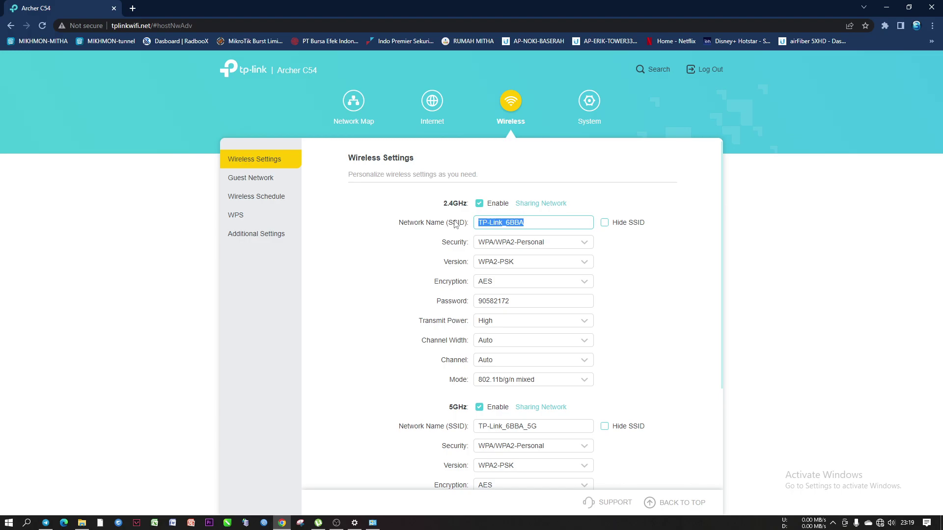
{"action": "type", "text": "NURI"}
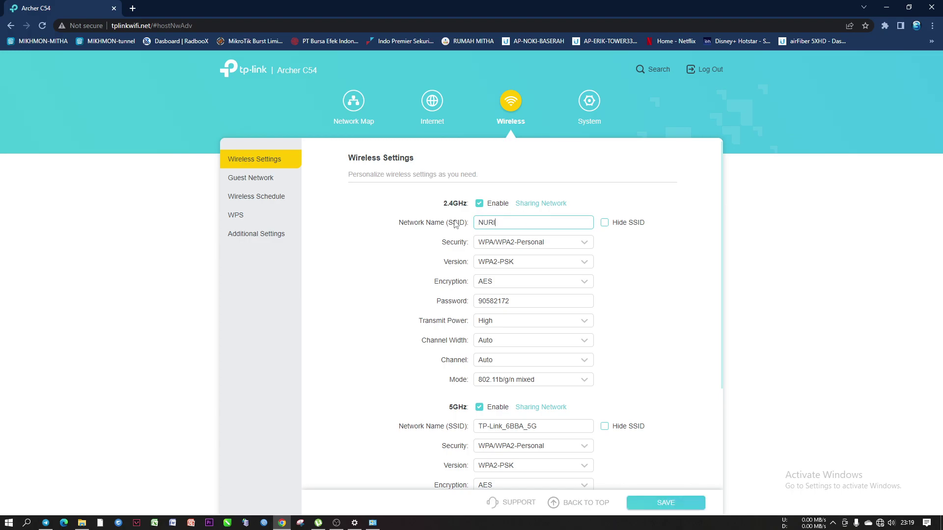
{"action": "type", "text": "@Hotspot.net"}
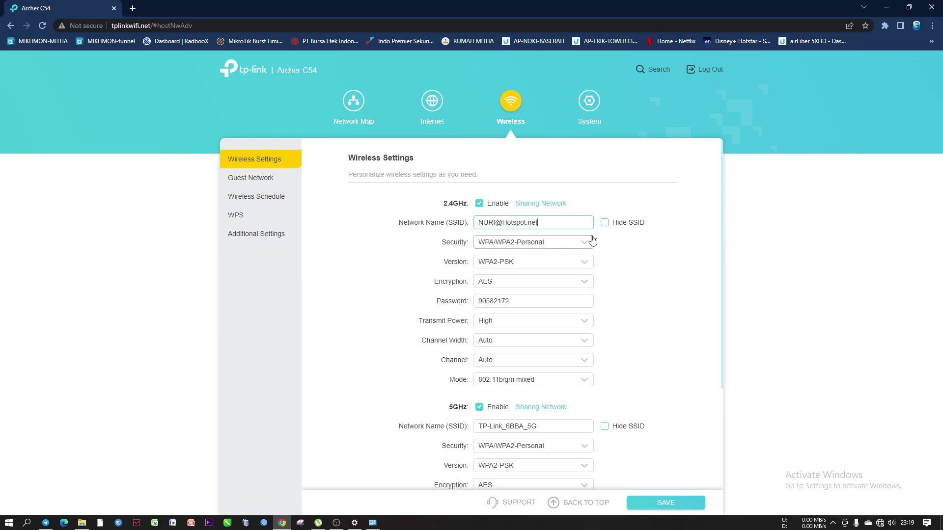
{"action": "left_click", "coordinate": [566, 241]}
{"action": "left_click", "coordinate": [490, 263]}
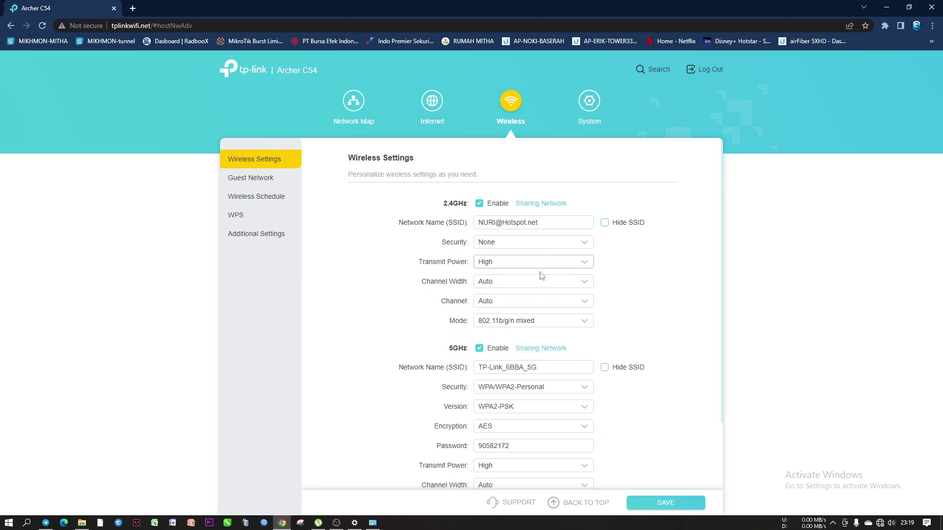
Change the 2.4GHz channel from Auto to 1
{"action": "left_click", "coordinate": [513, 302]}
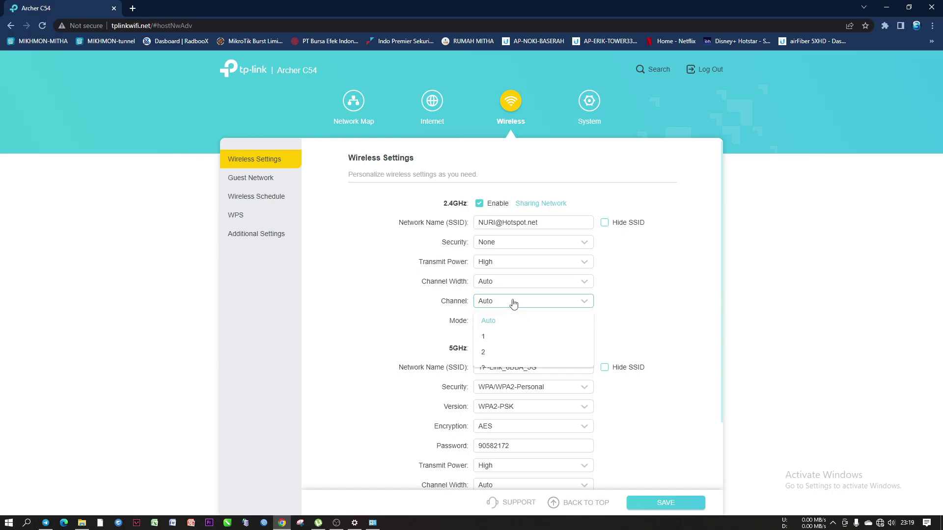
{"action": "scroll", "coordinate": [503, 384], "scroll_direction": "down", "scroll_amount": 2}
{"action": "scroll", "coordinate": [504, 385], "scroll_direction": "up", "scroll_amount": 2}
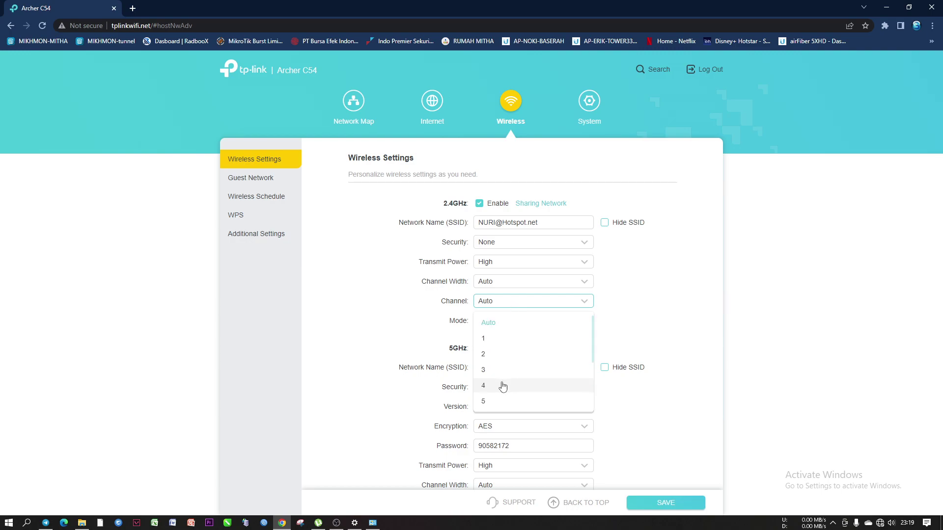
{"action": "left_click", "coordinate": [493, 339]}
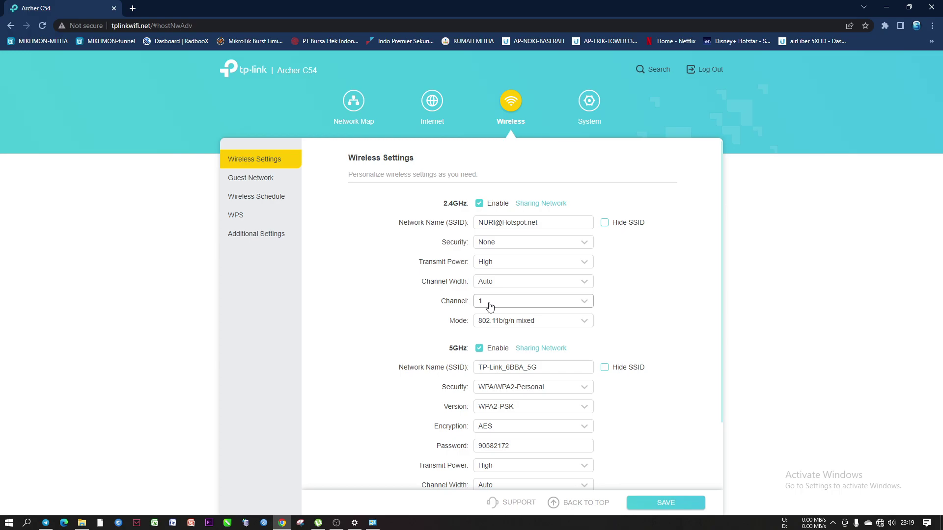
Change the 2.4GHz wireless channel from 1 to 11
{"action": "left_click", "coordinate": [489, 307]}
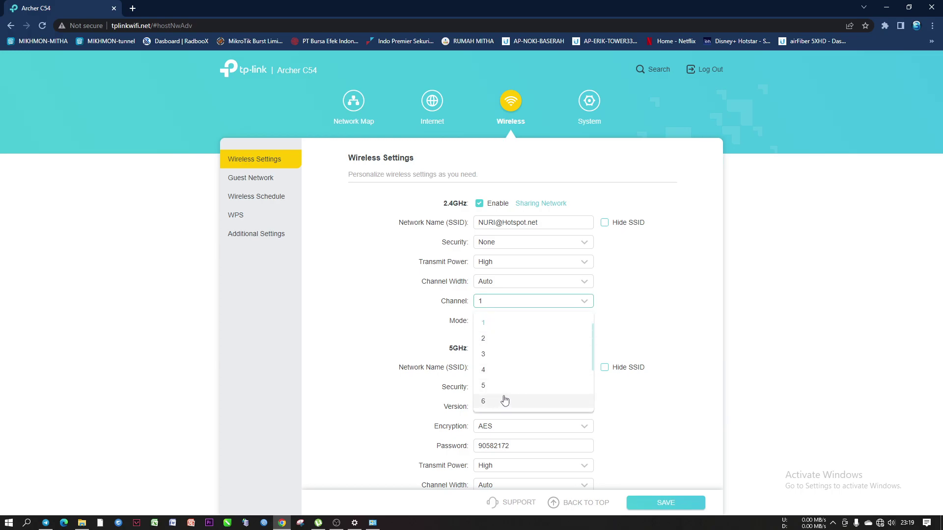
{"action": "scroll", "coordinate": [504, 370], "scroll_direction": "down", "scroll_amount": 2}
{"action": "scroll", "coordinate": [503, 369], "scroll_direction": "up", "scroll_amount": 3}
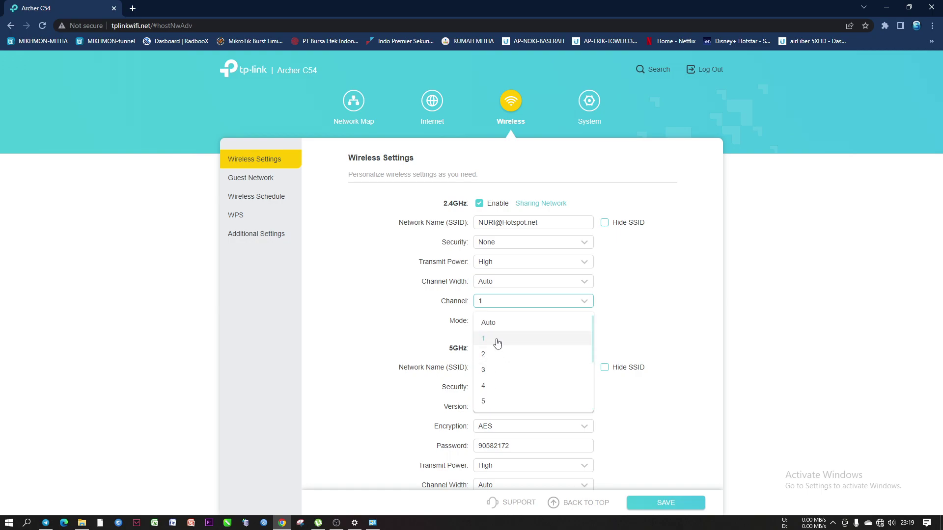
{"action": "scroll", "coordinate": [496, 345], "scroll_direction": "down", "scroll_amount": 2}
{"action": "scroll", "coordinate": [496, 346], "scroll_direction": "up", "scroll_amount": 2}
{"action": "scroll", "coordinate": [496, 365], "scroll_direction": "down", "scroll_amount": 2}
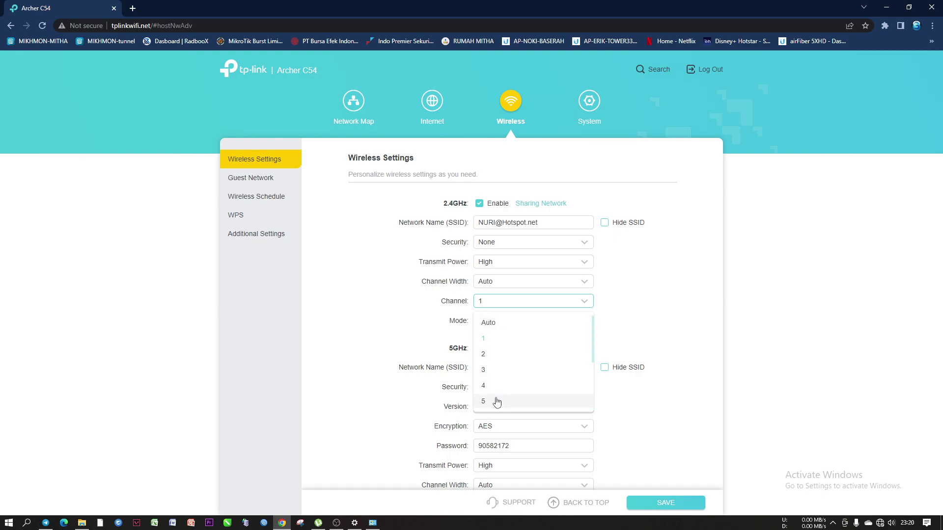
{"action": "scroll", "coordinate": [495, 387], "scroll_direction": "up", "scroll_amount": 2}
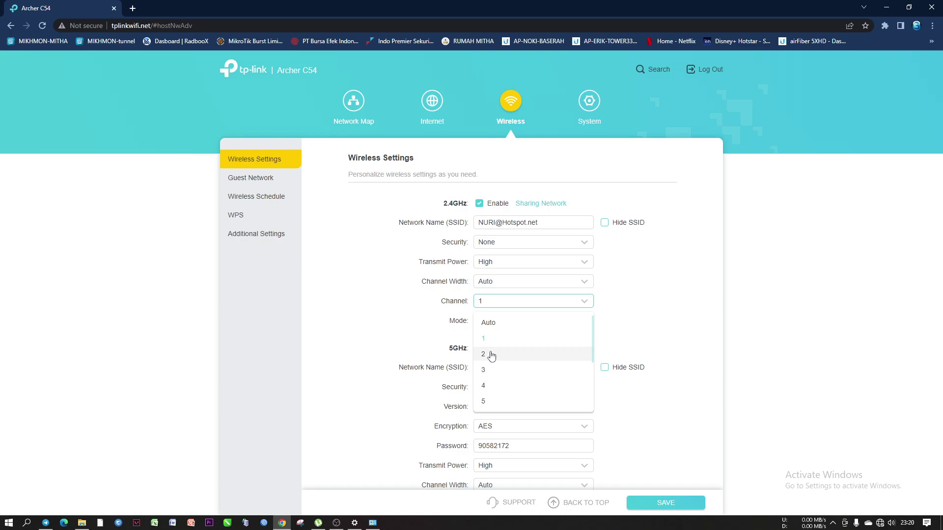
{"action": "scroll", "coordinate": [491, 363], "scroll_direction": "down", "scroll_amount": 2}
{"action": "scroll", "coordinate": [494, 345], "scroll_direction": "up", "scroll_amount": 2}
{"action": "scroll", "coordinate": [492, 355], "scroll_direction": "down", "scroll_amount": 2}
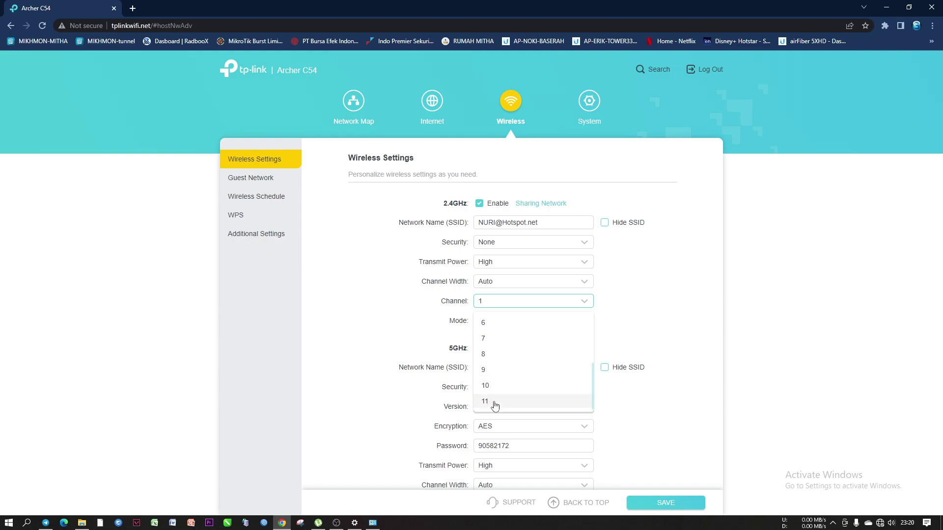
{"action": "scroll", "coordinate": [510, 367], "scroll_direction": "up", "scroll_amount": 2}
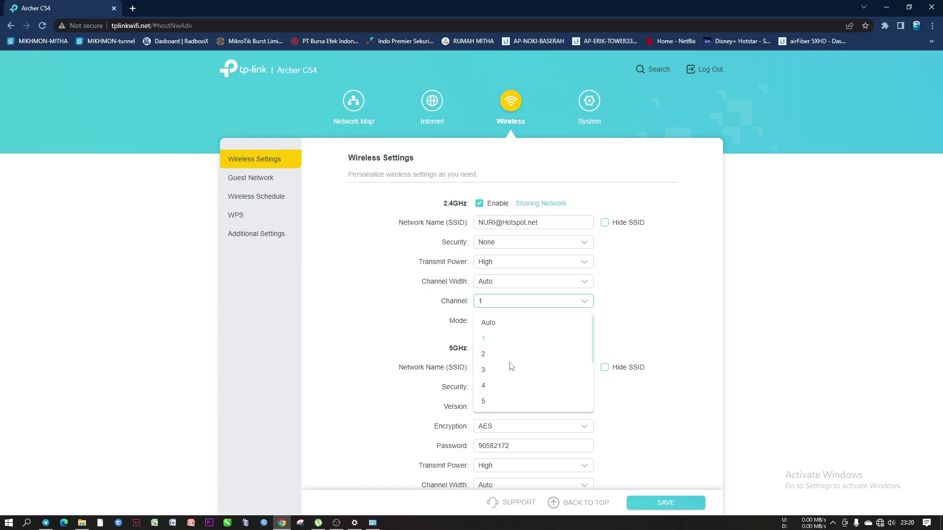
{"action": "scroll", "coordinate": [510, 367], "scroll_direction": "down", "scroll_amount": 1}
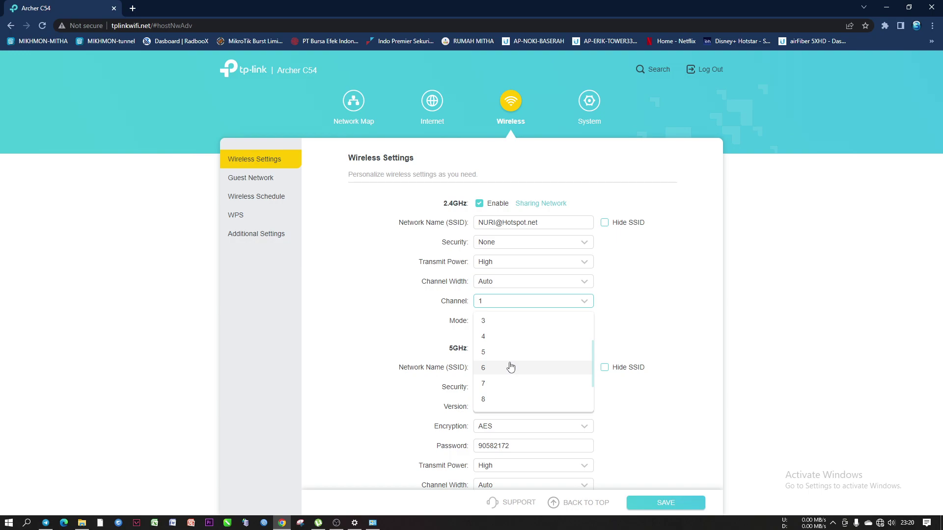
{"action": "scroll", "coordinate": [511, 367], "scroll_direction": "up", "scroll_amount": 1}
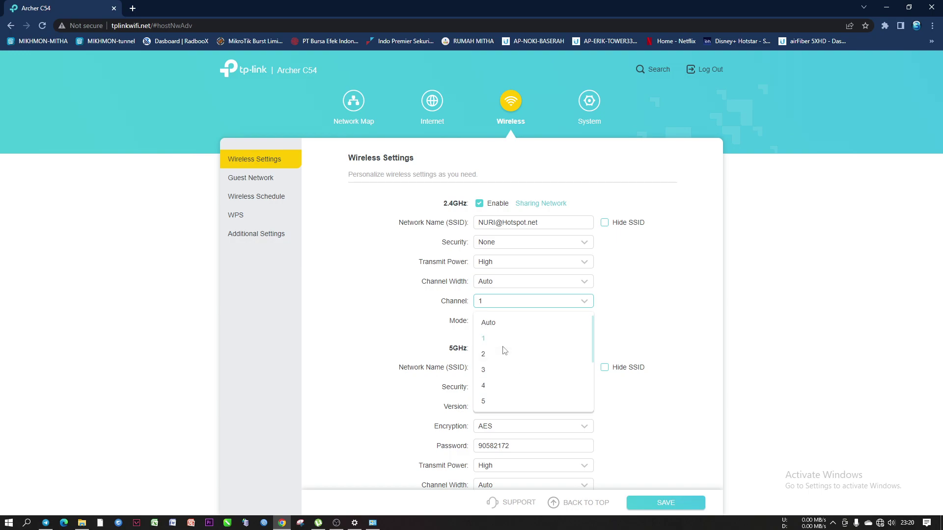
{"action": "scroll", "coordinate": [502, 372], "scroll_direction": "down", "scroll_amount": 2}
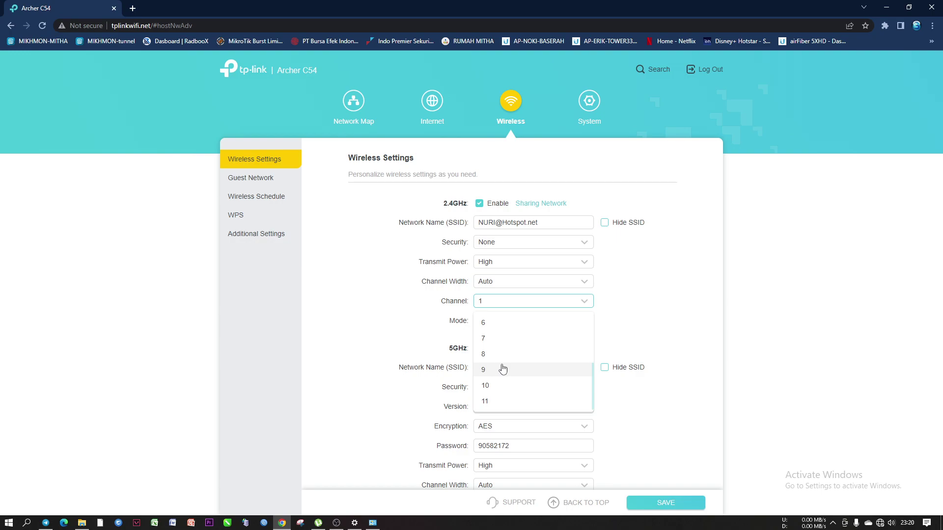
{"action": "scroll", "coordinate": [503, 367], "scroll_direction": "up", "scroll_amount": 2}
{"action": "scroll", "coordinate": [496, 375], "scroll_direction": "down", "scroll_amount": 2}
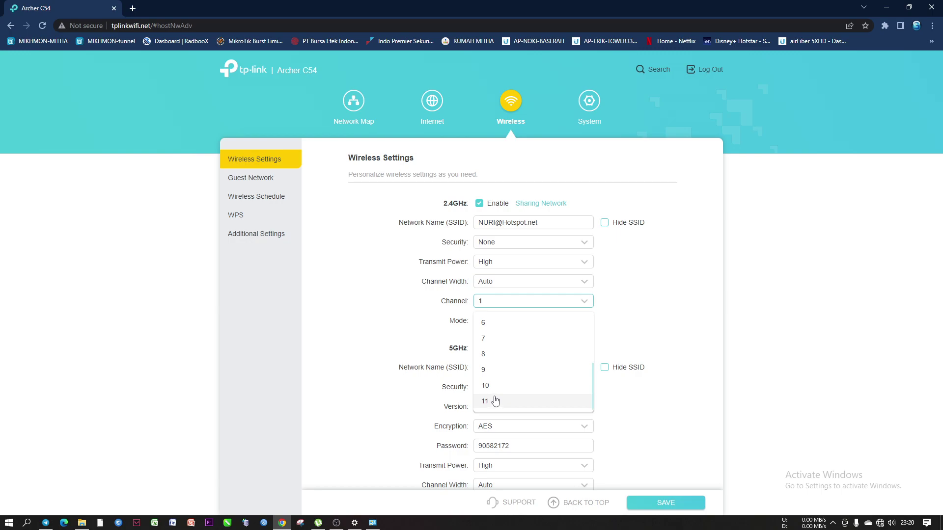
{"action": "scroll", "coordinate": [501, 371], "scroll_direction": "up", "scroll_amount": 2}
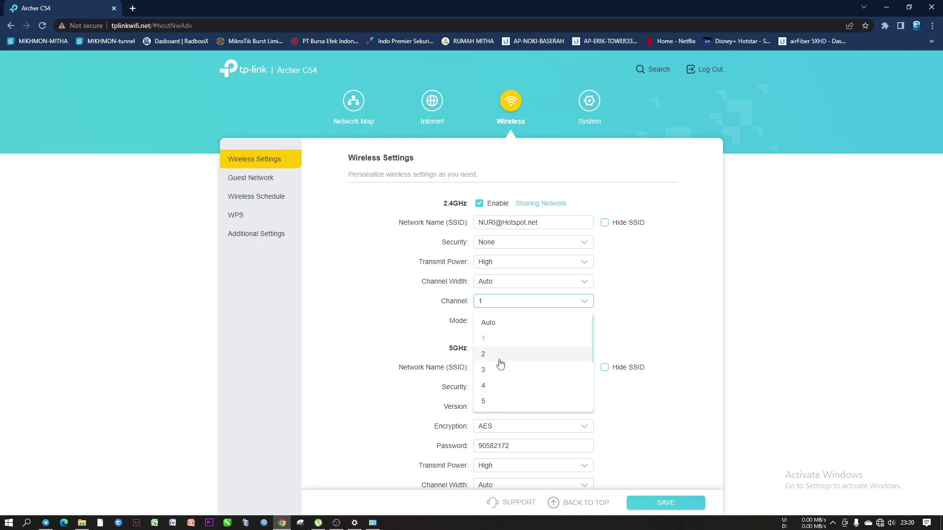
{"action": "scroll", "coordinate": [499, 338], "scroll_direction": "down", "scroll_amount": 1}
{"action": "scroll", "coordinate": [498, 369], "scroll_direction": "down", "scroll_amount": 1}
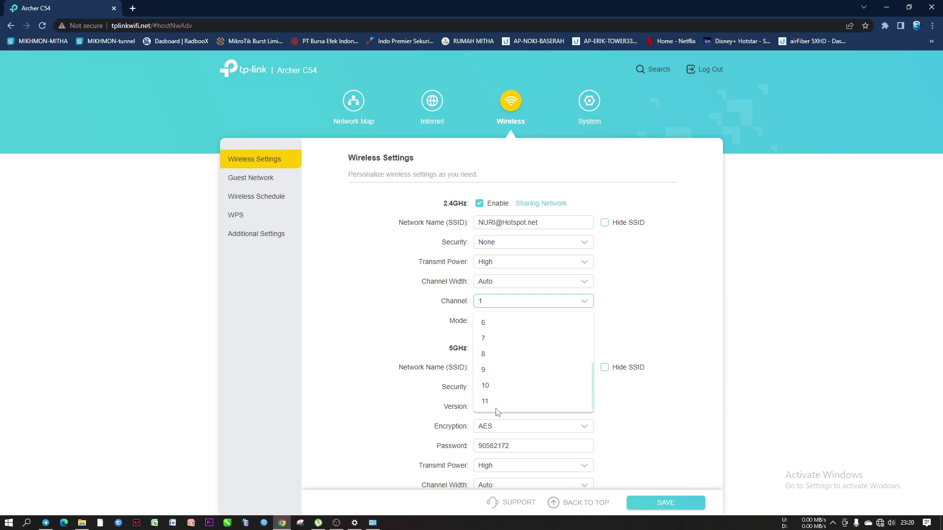
{"action": "scroll", "coordinate": [507, 354], "scroll_direction": "up", "scroll_amount": 1}
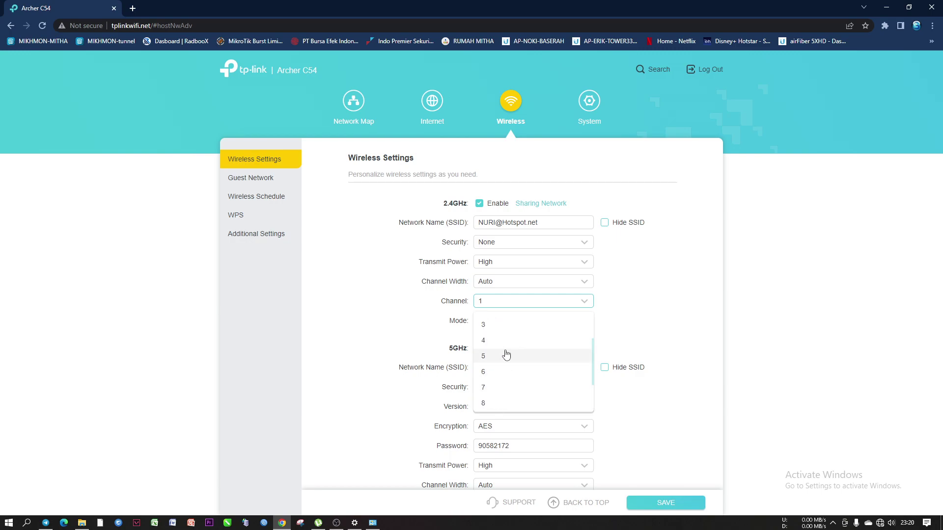
{"action": "scroll", "coordinate": [505, 373], "scroll_direction": "down", "scroll_amount": 1}
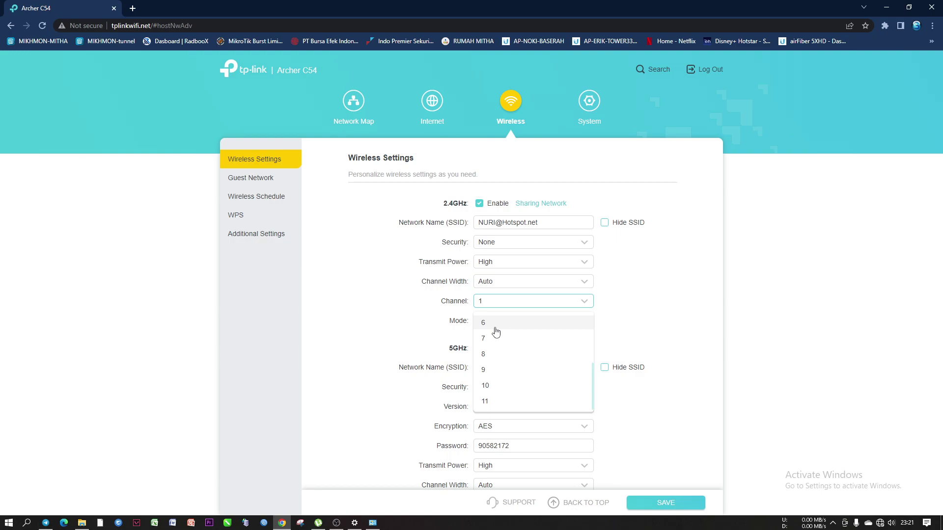
{"action": "scroll", "coordinate": [496, 332], "scroll_direction": "up", "scroll_amount": 2}
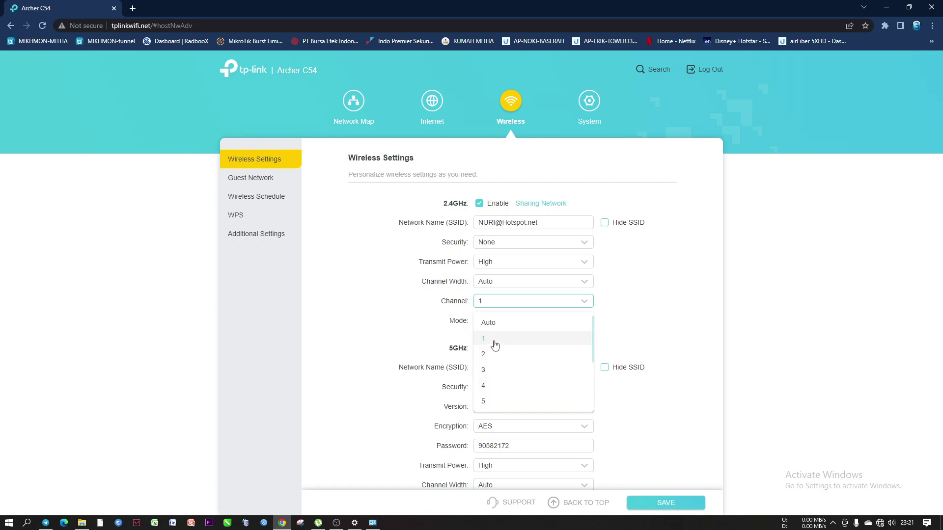
{"action": "scroll", "coordinate": [495, 346], "scroll_direction": "down", "scroll_amount": 2}
{"action": "scroll", "coordinate": [496, 364], "scroll_direction": "up", "scroll_amount": 2}
{"action": "scroll", "coordinate": [503, 347], "scroll_direction": "down", "scroll_amount": 2}
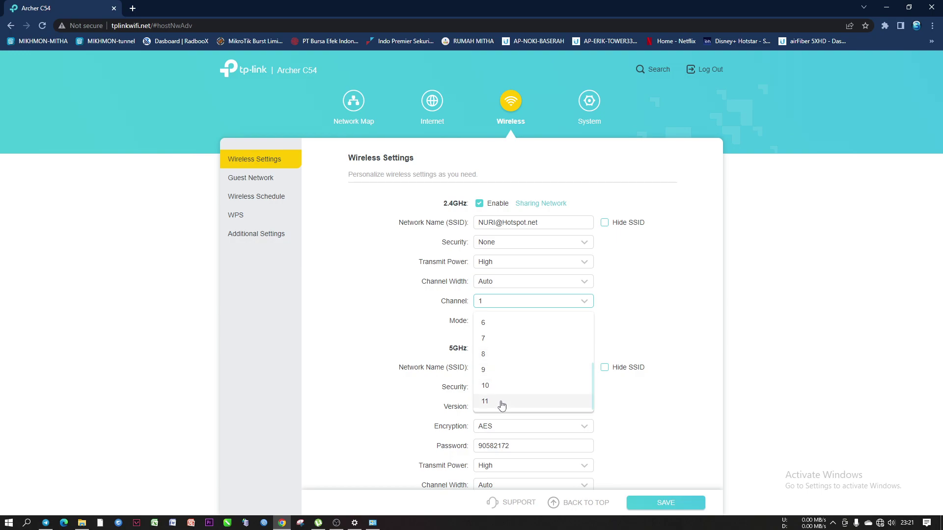
{"action": "scroll", "coordinate": [508, 367], "scroll_direction": "up", "scroll_amount": 1}
{"action": "scroll", "coordinate": [508, 367], "scroll_direction": "up", "scroll_amount": 1}
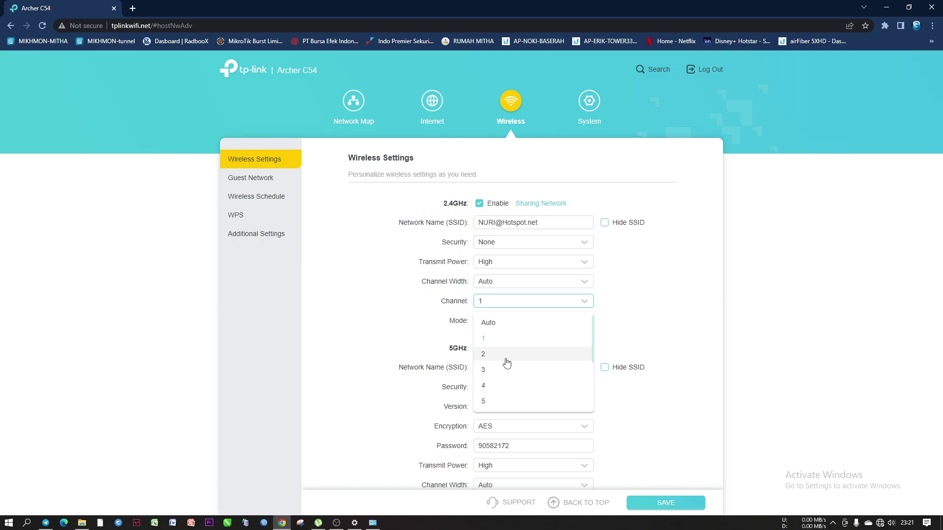
{"action": "scroll", "coordinate": [505, 343], "scroll_direction": "down", "scroll_amount": 2}
{"action": "scroll", "coordinate": [505, 356], "scroll_direction": "up", "scroll_amount": 2}
{"action": "scroll", "coordinate": [496, 385], "scroll_direction": "down", "scroll_amount": 2}
{"action": "left_click", "coordinate": [497, 402]}
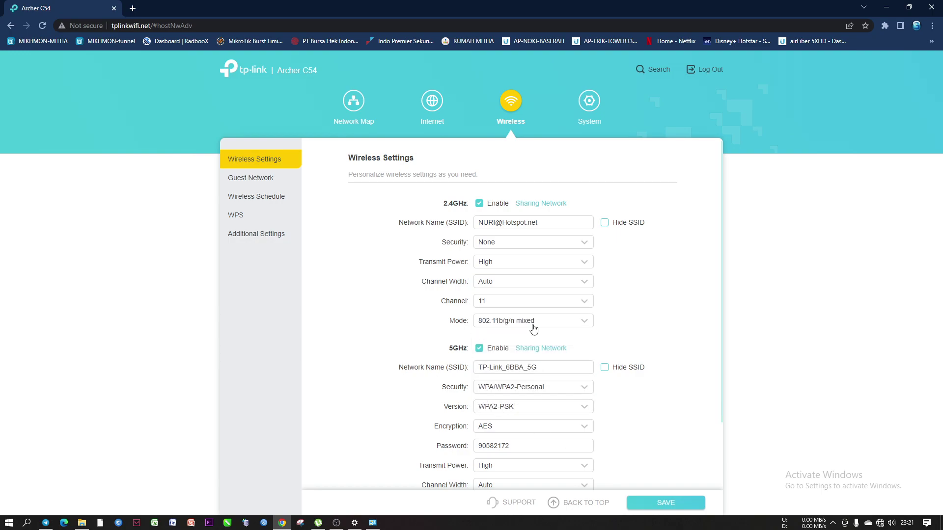
{"action": "scroll", "coordinate": [535, 351], "scroll_direction": "down", "scroll_amount": 1}
{"action": "scroll", "coordinate": [540, 350], "scroll_direction": "up", "scroll_amount": 1}
{"action": "left_click_drag", "start_coordinate": [551, 222], "coordinate": [450, 234]}
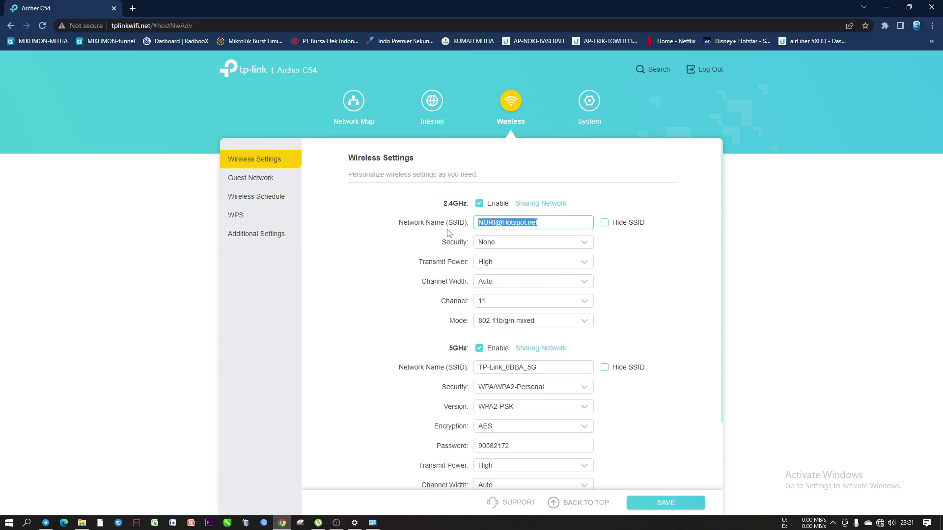
{"action": "left_click_drag", "start_coordinate": [542, 223], "coordinate": [471, 225]}
{"action": "right_click", "coordinate": [504, 222]}
{"action": "left_click", "coordinate": [528, 256]}
{"action": "left_click_drag", "start_coordinate": [528, 367], "coordinate": [470, 372]}
{"action": "right_click", "coordinate": [485, 370]}
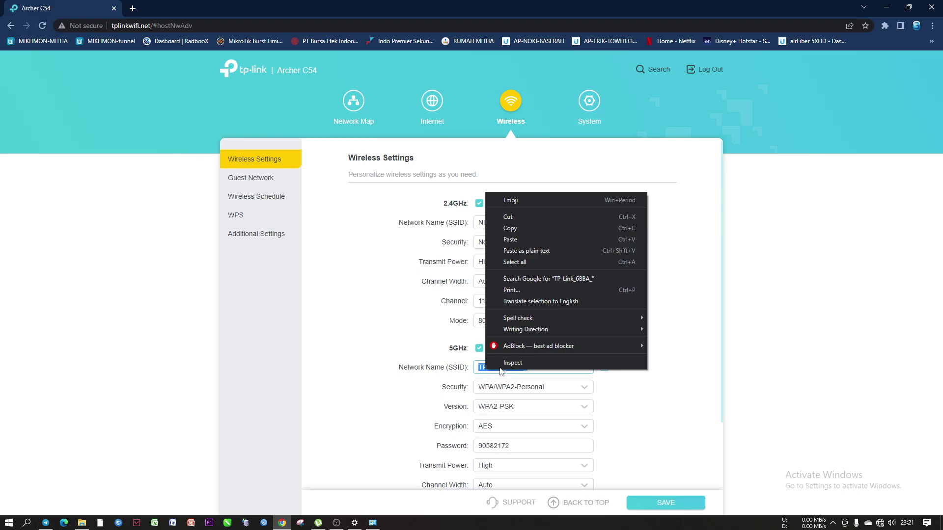
{"action": "left_click", "coordinate": [510, 239]}
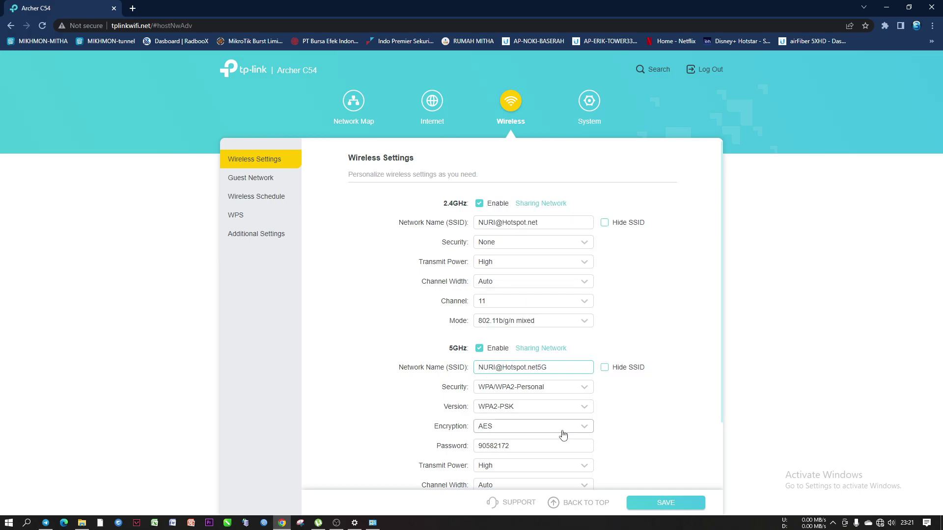
{"action": "type", "text": "#"}
Set 5GHz security to None and keep the 5GHz channel on Auto
{"action": "left_click", "coordinate": [499, 392]}
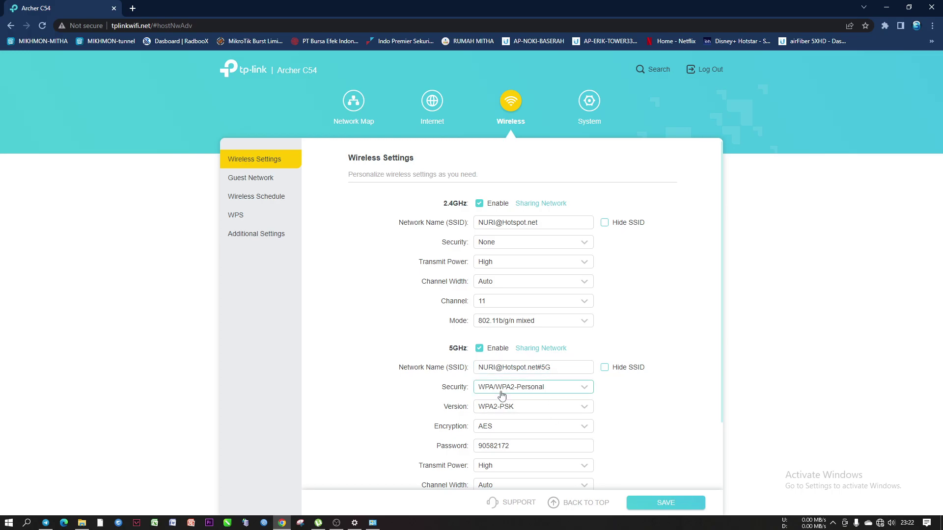
{"action": "left_click", "coordinate": [500, 409]}
{"action": "scroll", "coordinate": [621, 403], "scroll_direction": "down", "scroll_amount": 1}
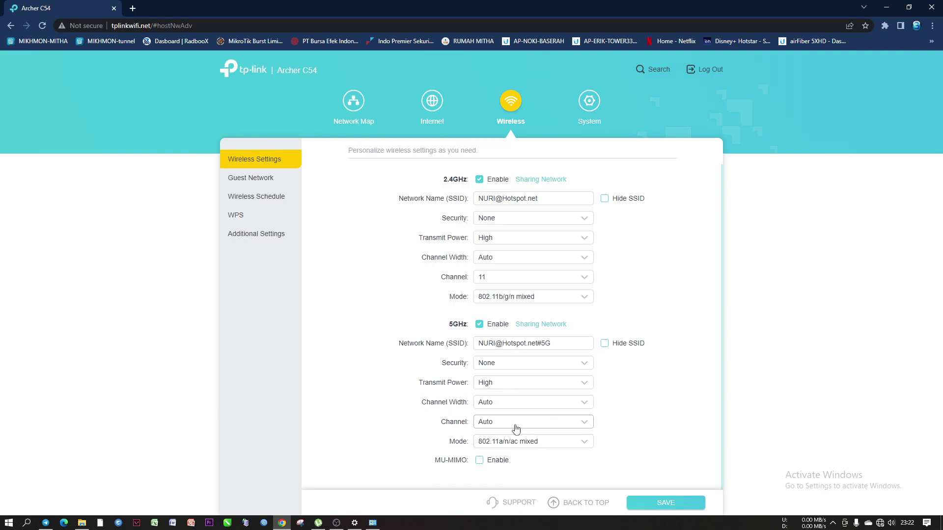
{"action": "left_click", "coordinate": [491, 425]}
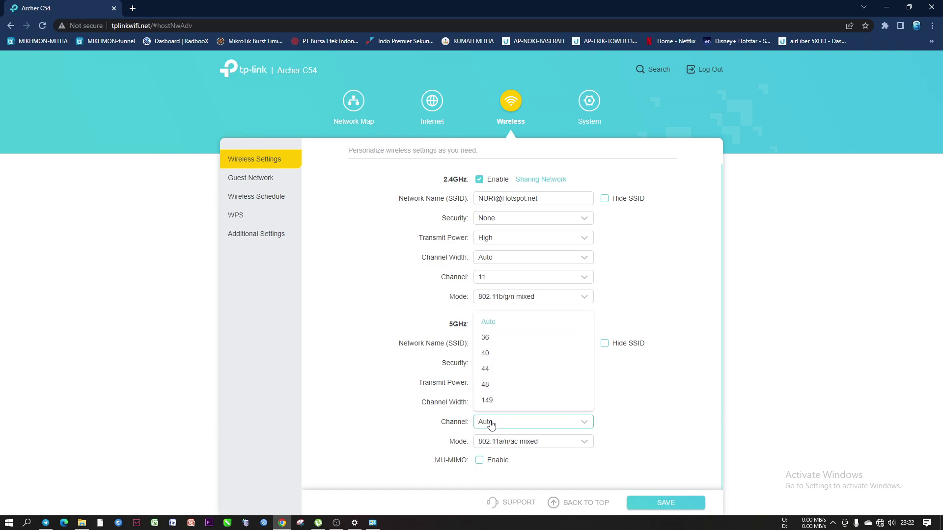
{"action": "scroll", "coordinate": [500, 373], "scroll_direction": "down", "scroll_amount": 2}
{"action": "scroll", "coordinate": [506, 373], "scroll_direction": "up", "scroll_amount": 2}
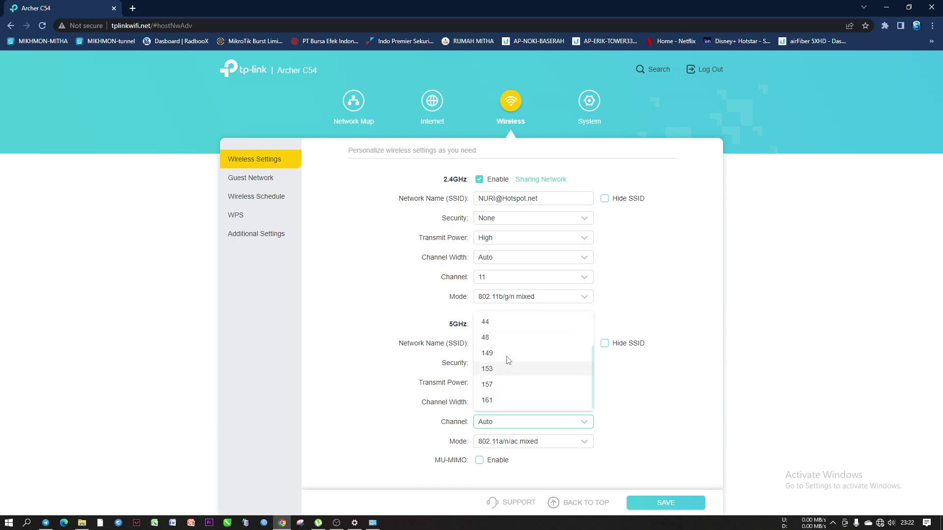
{"action": "left_click", "coordinate": [617, 401]}
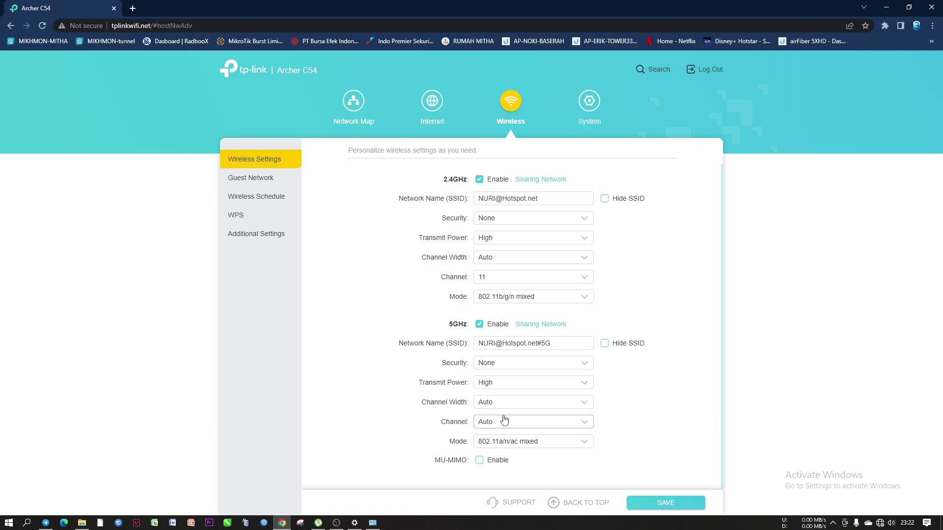
Enable MU-MIMO for the 5GHz band
{"action": "left_click", "coordinate": [479, 461]}
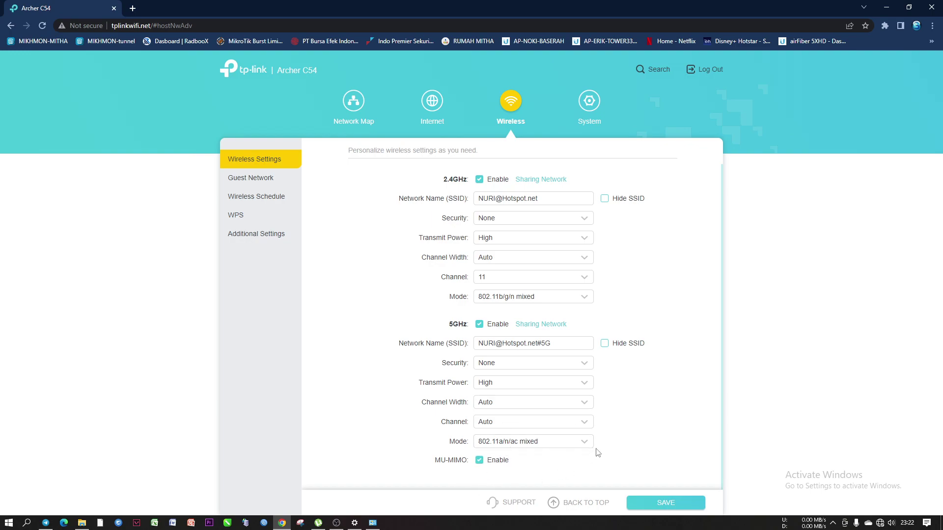
{"action": "scroll", "coordinate": [598, 452], "scroll_direction": "up", "scroll_amount": 1}
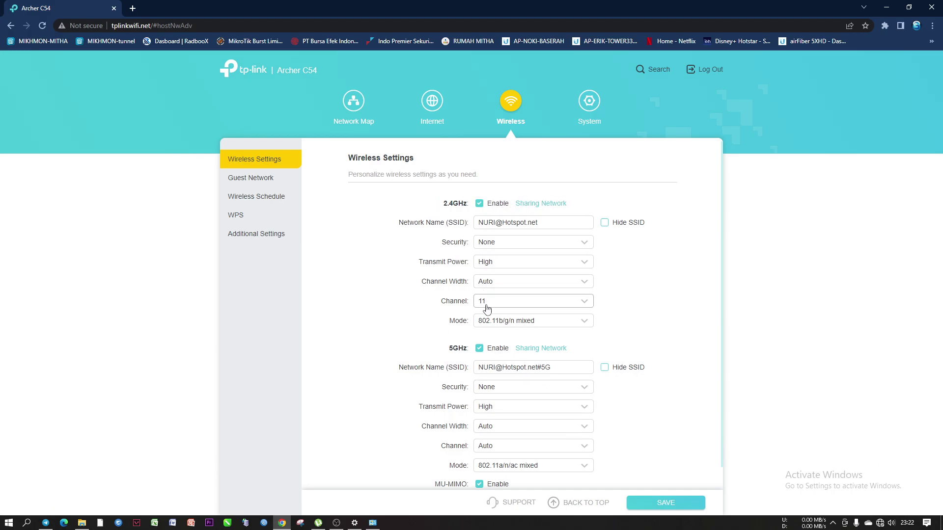
{"action": "scroll", "coordinate": [489, 343], "scroll_direction": "down", "scroll_amount": 1}
{"action": "scroll", "coordinate": [488, 323], "scroll_direction": "up", "scroll_amount": 1}
{"action": "scroll", "coordinate": [489, 343], "scroll_direction": "down", "scroll_amount": 1}
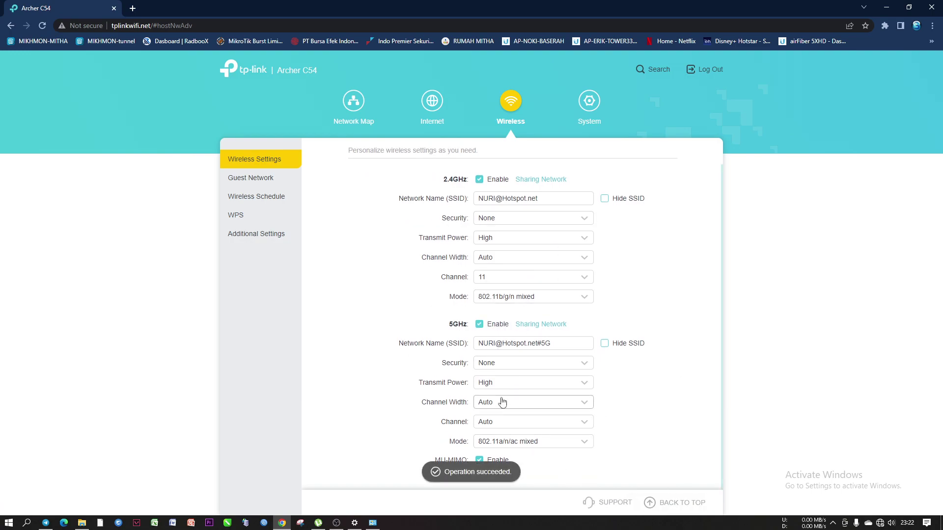
{"action": "scroll", "coordinate": [501, 400], "scroll_direction": "up", "scroll_amount": 1}
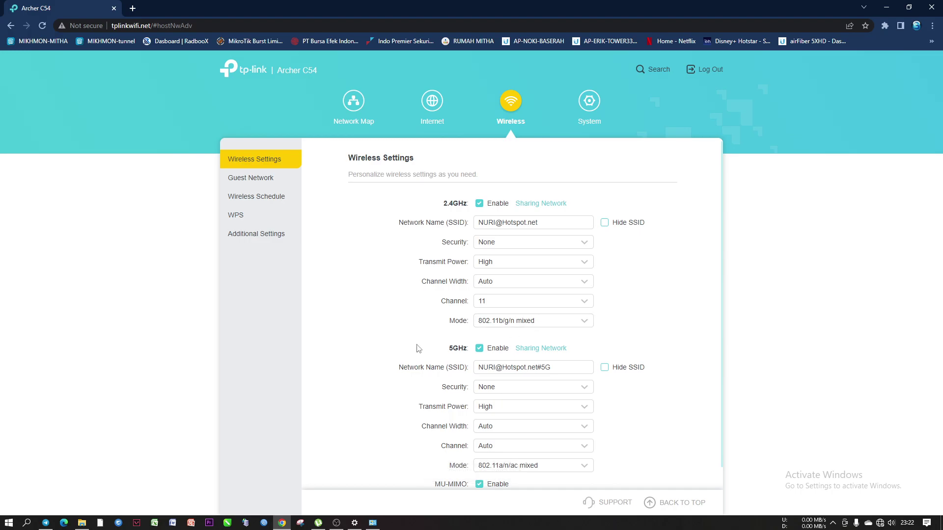
Turn WPS off and return to the main wireless settings
{"action": "left_click", "coordinate": [239, 217]}
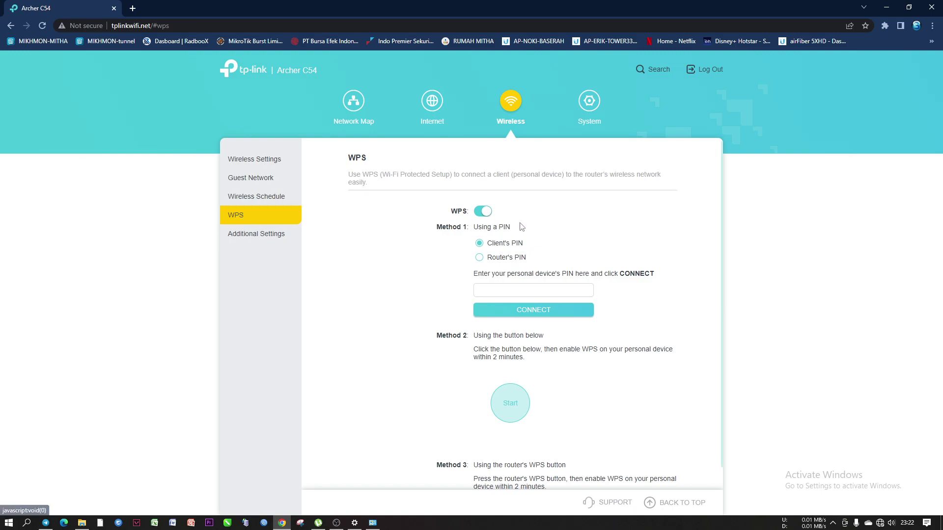
{"action": "left_click", "coordinate": [481, 211]}
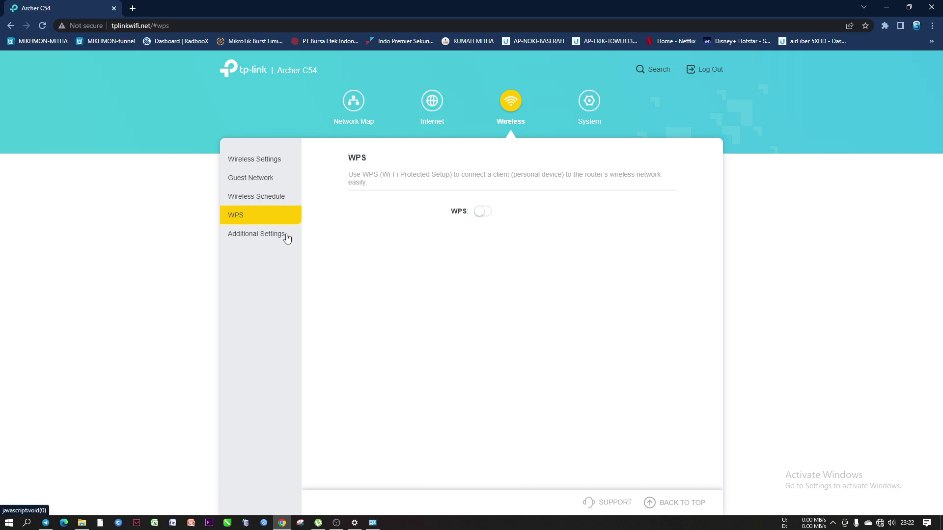
{"action": "left_click", "coordinate": [253, 164]}
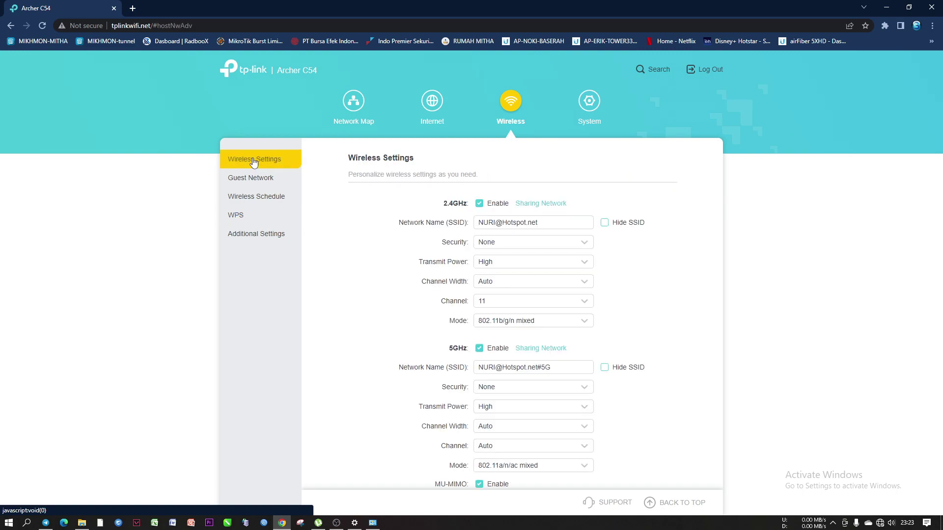
Open the System page showing Access Point Mode as the current operation mode
{"action": "scroll", "coordinate": [509, 416], "scroll_direction": "down", "scroll_amount": 1}
{"action": "scroll", "coordinate": [510, 416], "scroll_direction": "up", "scroll_amount": 1}
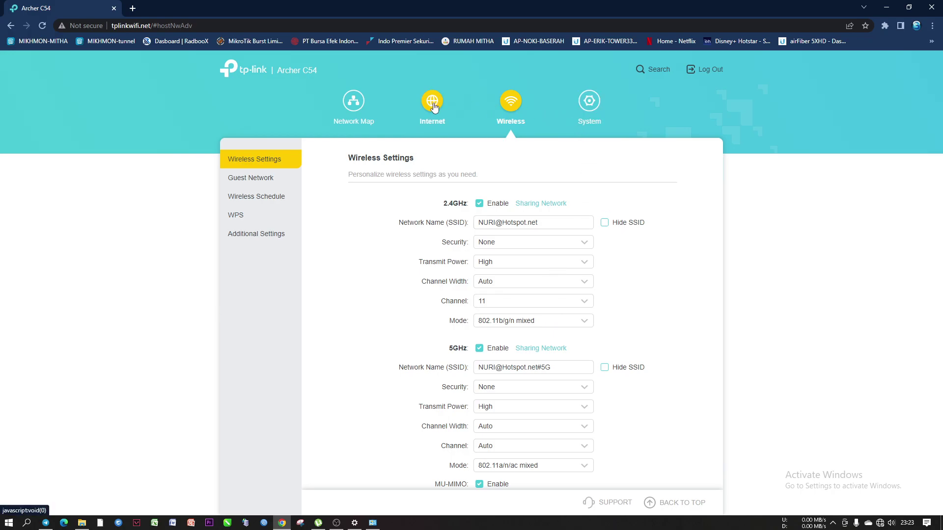
{"action": "left_click", "coordinate": [585, 107]}
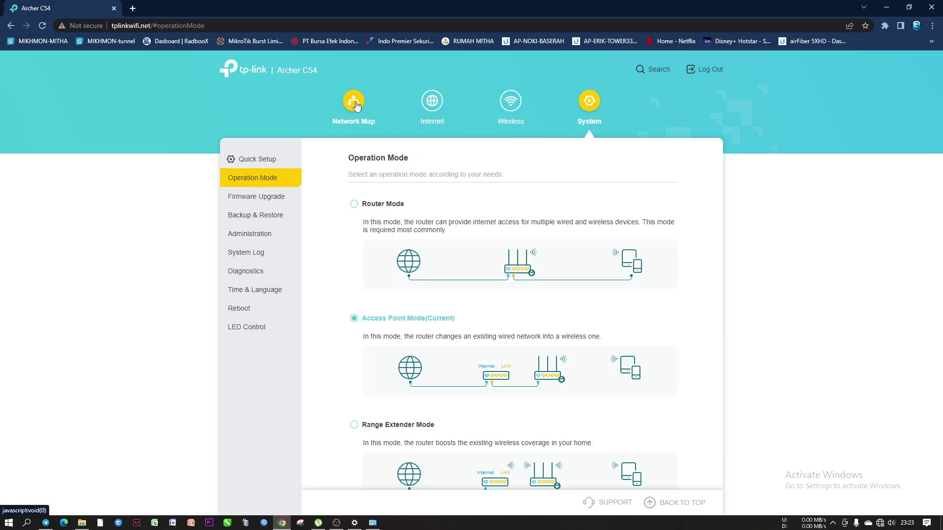
Set the LAN IP type to Static, still 192.168.0.254, and briefly check Network Connections
{"action": "left_click", "coordinate": [510, 102]}
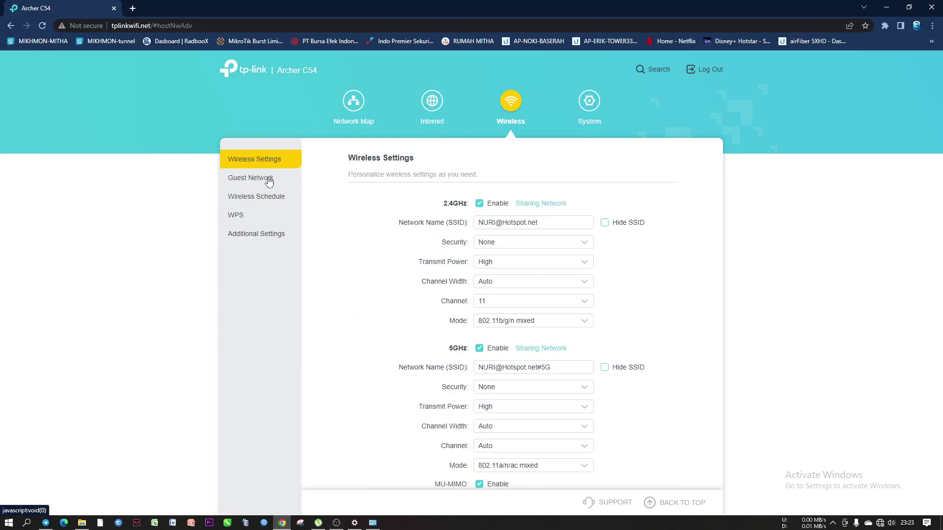
{"action": "left_click", "coordinate": [435, 105]}
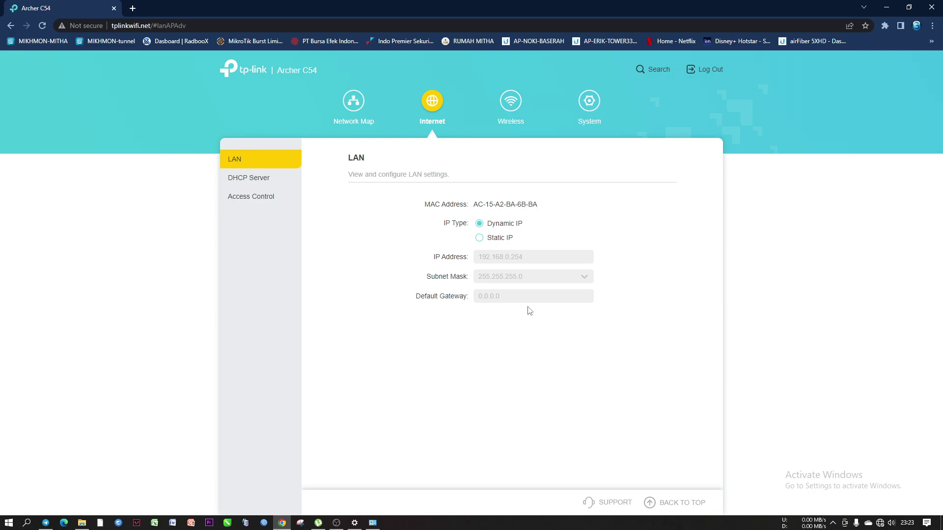
{"action": "left_click", "coordinate": [479, 238]}
{"action": "left_click", "coordinate": [479, 225]}
{"action": "left_click", "coordinate": [479, 238]}
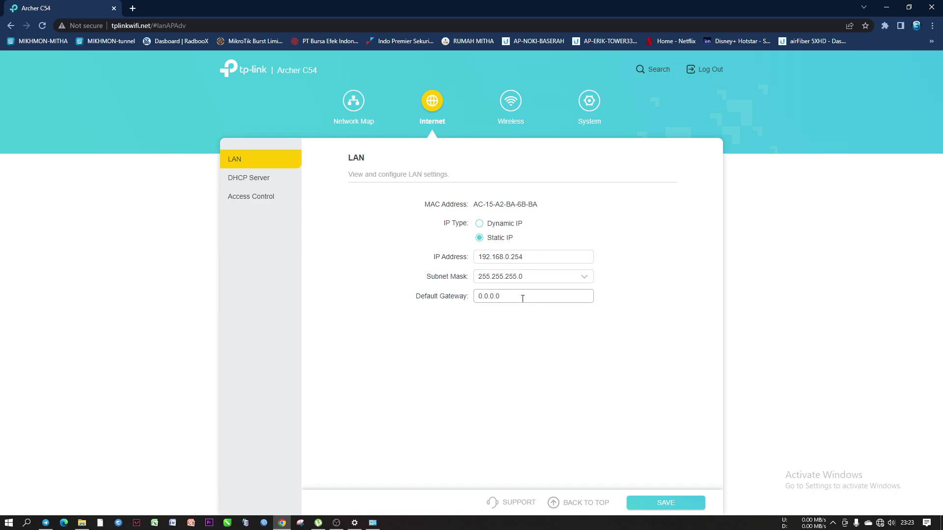
{"action": "left_click", "coordinate": [372, 522]}
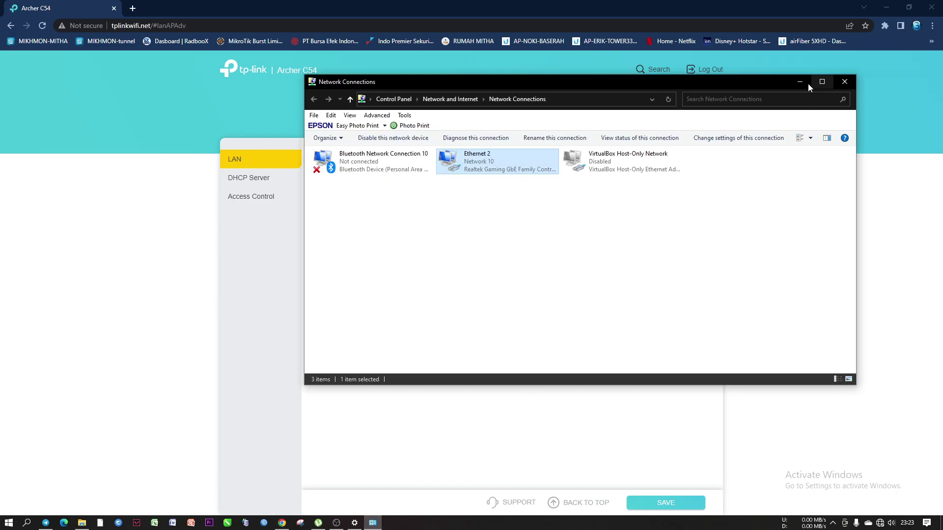
{"action": "left_click", "coordinate": [802, 83]}
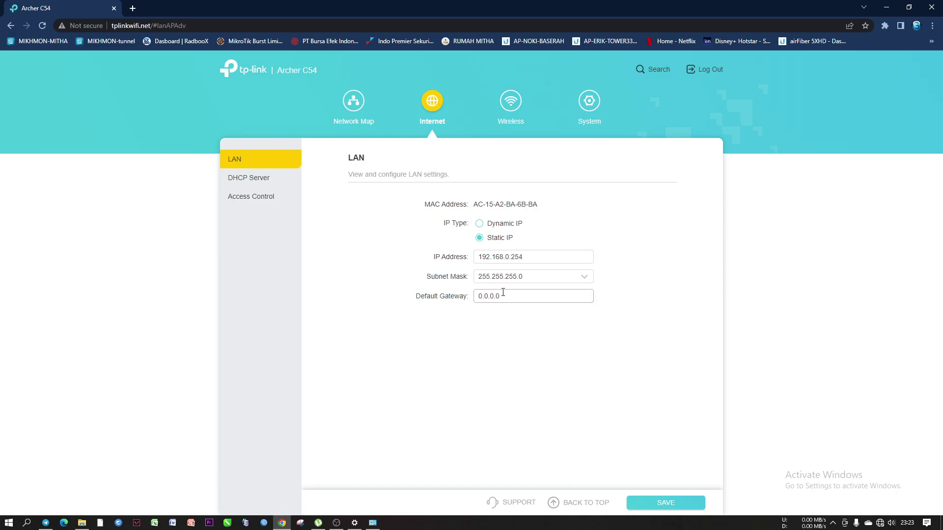
{"action": "left_click", "coordinate": [238, 181]}
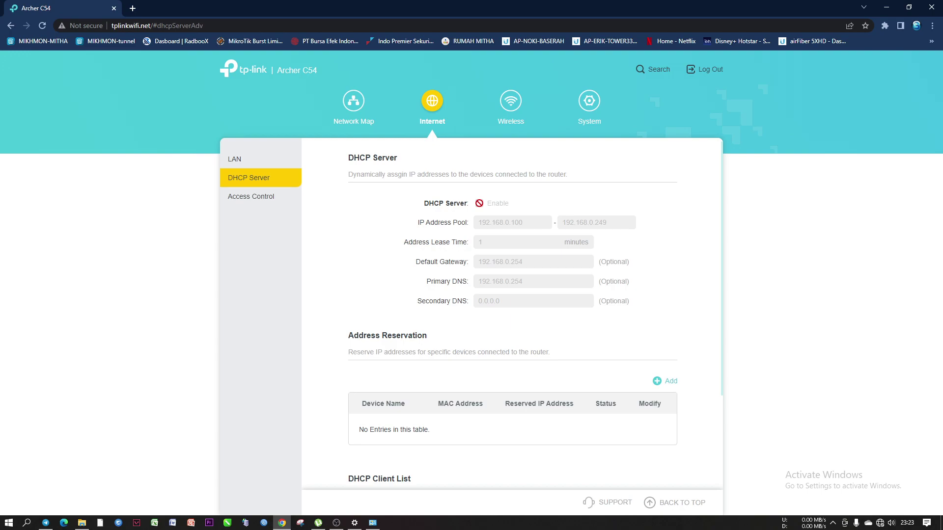
{"action": "scroll", "coordinate": [455, 340], "scroll_direction": "down", "scroll_amount": 3}
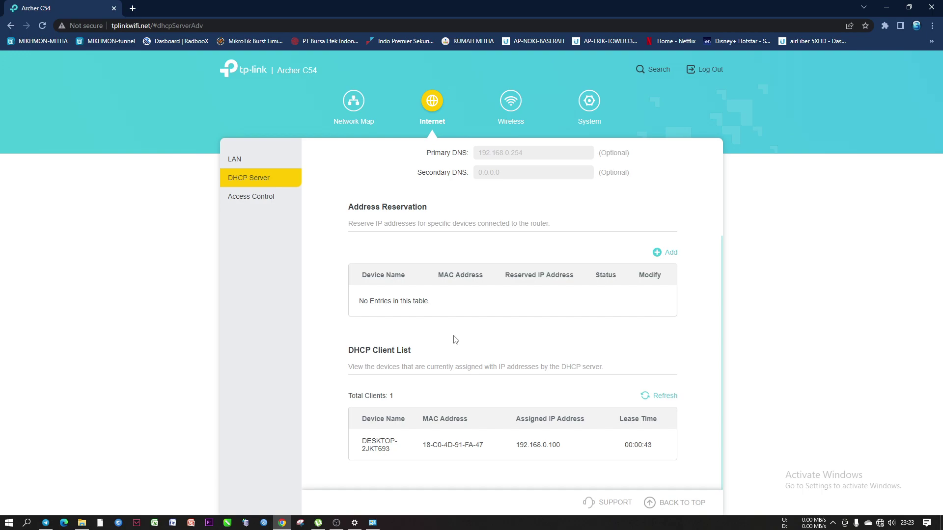
{"action": "scroll", "coordinate": [455, 340], "scroll_direction": "up", "scroll_amount": 3}
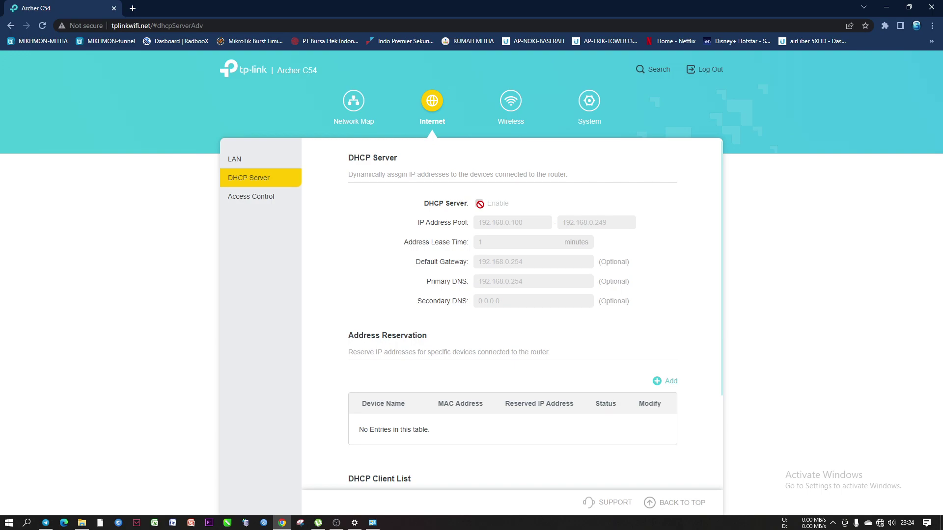
{"action": "left_click", "coordinate": [251, 160]}
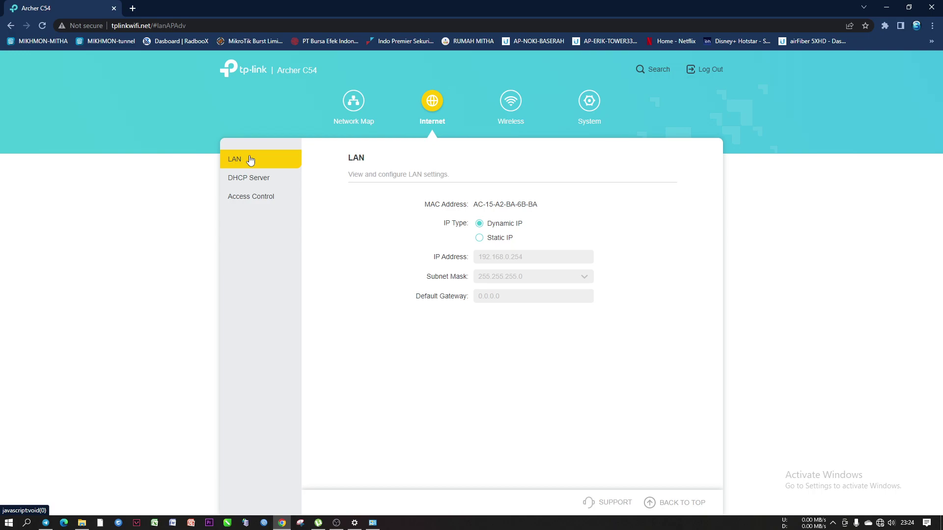
Enter static LAN IP 192.168.24.21 with default gateway 192.168.24.1
{"action": "left_click", "coordinate": [480, 239]}
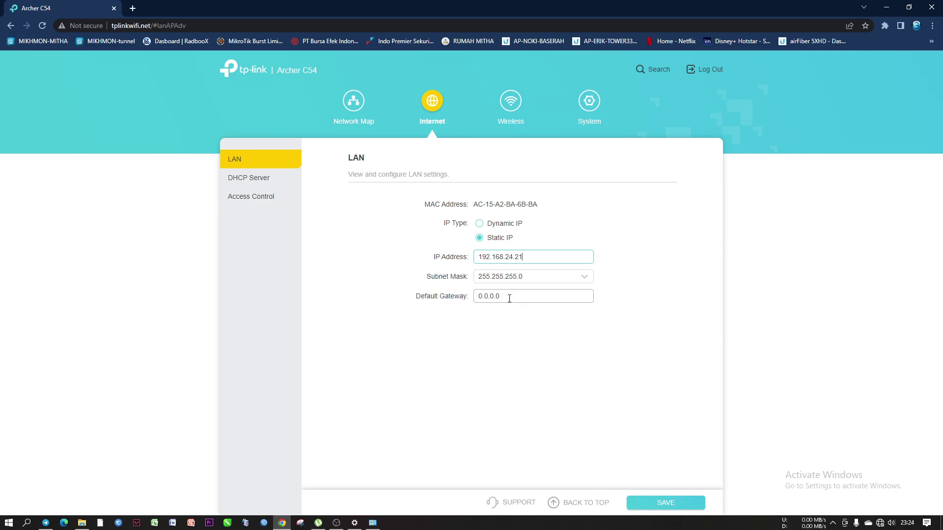
{"action": "left_click_drag", "start_coordinate": [516, 296], "coordinate": [443, 297]}
{"action": "type", "text": "192.168.24.1"}
{"action": "left_click_drag", "start_coordinate": [527, 256], "coordinate": [475, 256]}
{"action": "left_click", "coordinate": [525, 258]}
Save the LAN settings and accept the redirect to the new login page
{"action": "left_click", "coordinate": [653, 501]}
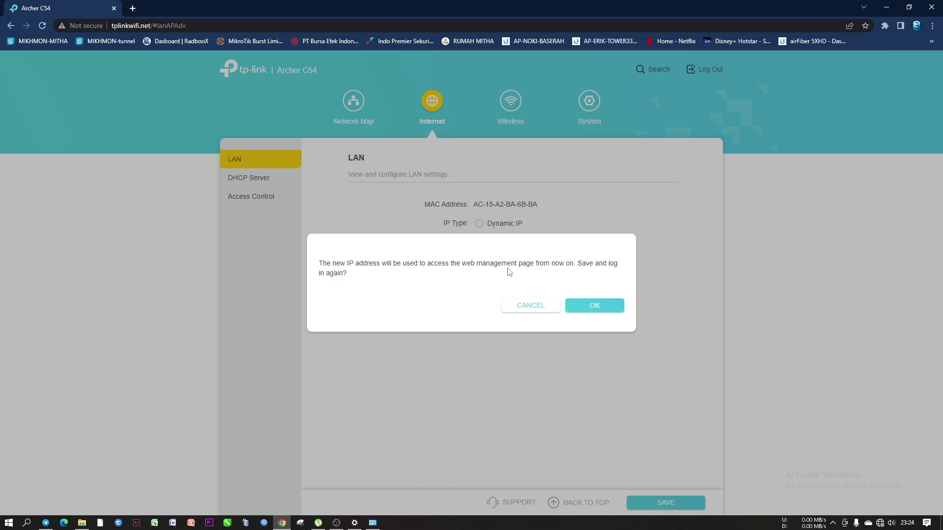
{"action": "left_click", "coordinate": [580, 304]}
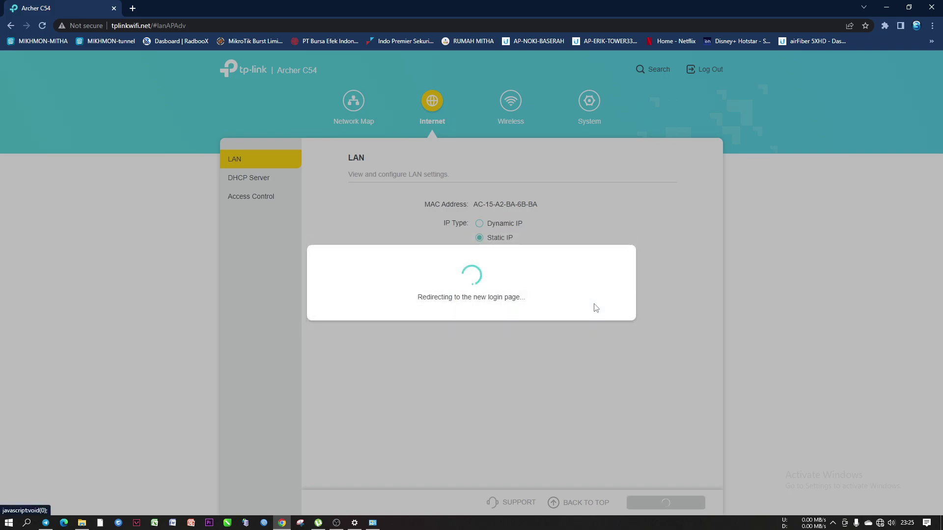
{"action": "left_click", "coordinate": [373, 523]}
Give Ethernet 2 static IPv4 address 192.168.24.20 with subnet mask 255.255.255.0
{"action": "right_click", "coordinate": [478, 164]}
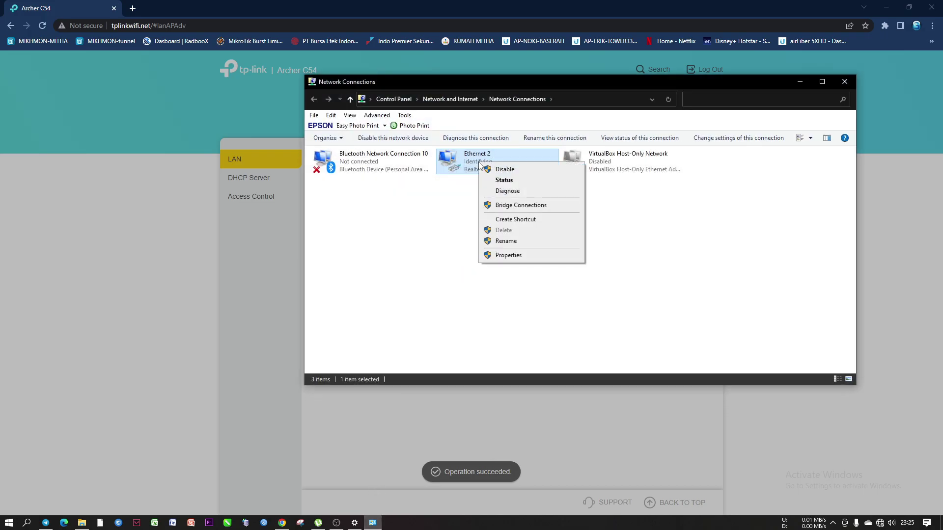
{"action": "left_click", "coordinate": [516, 257]}
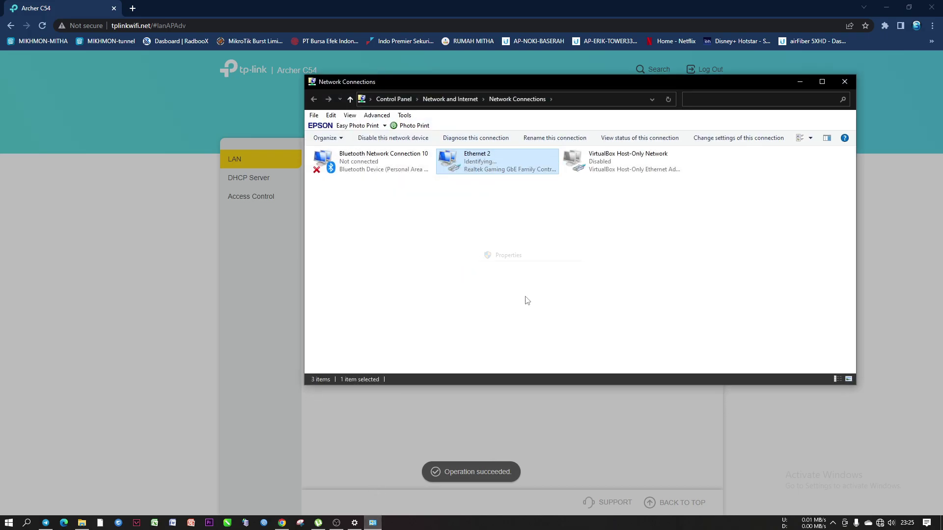
{"action": "double_click", "coordinate": [393, 238]}
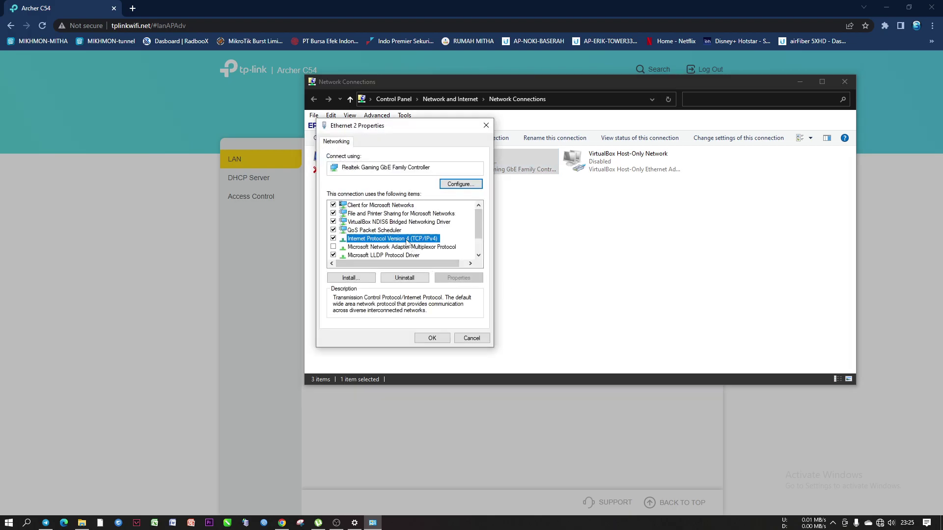
{"action": "left_click", "coordinate": [385, 235]}
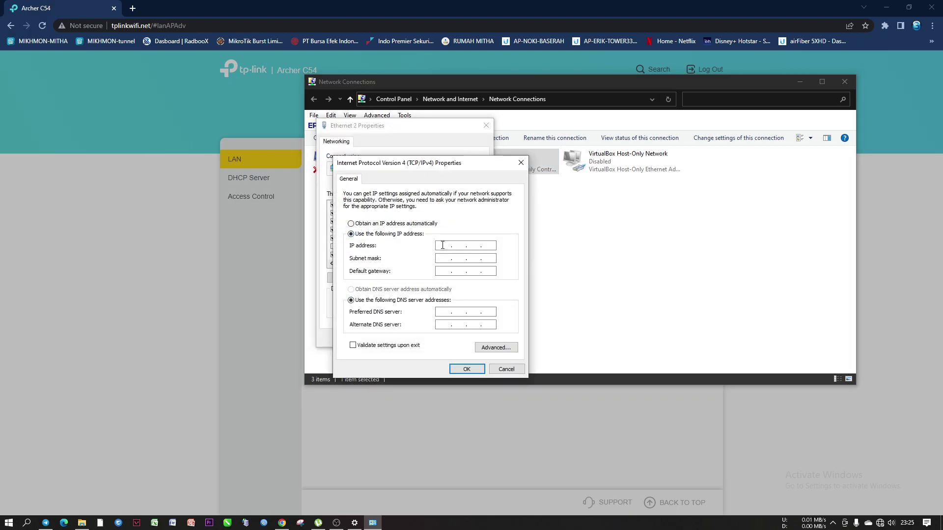
{"action": "type", "text": "19"}
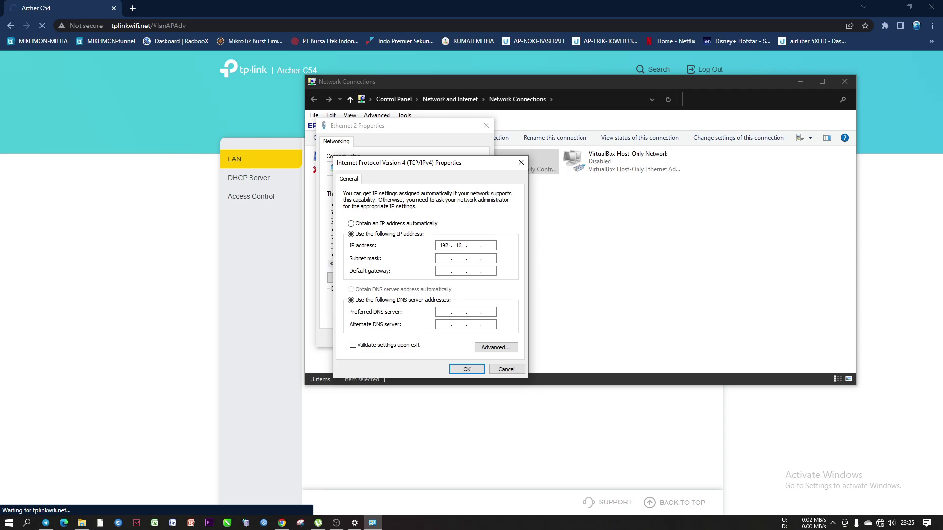
{"action": "type", "text": "2 . 168 . 24 . 20"}
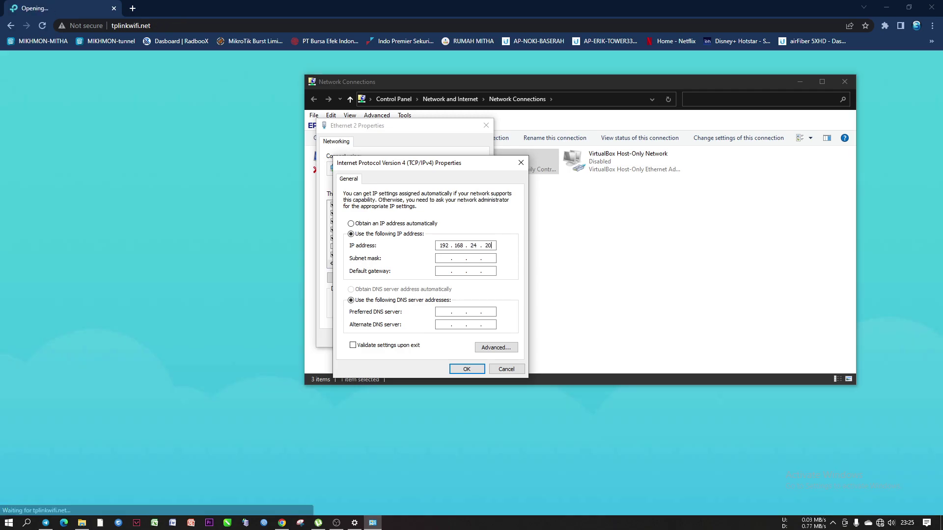
{"action": "key", "text": "Tab"}
{"action": "left_click", "coordinate": [467, 368]}
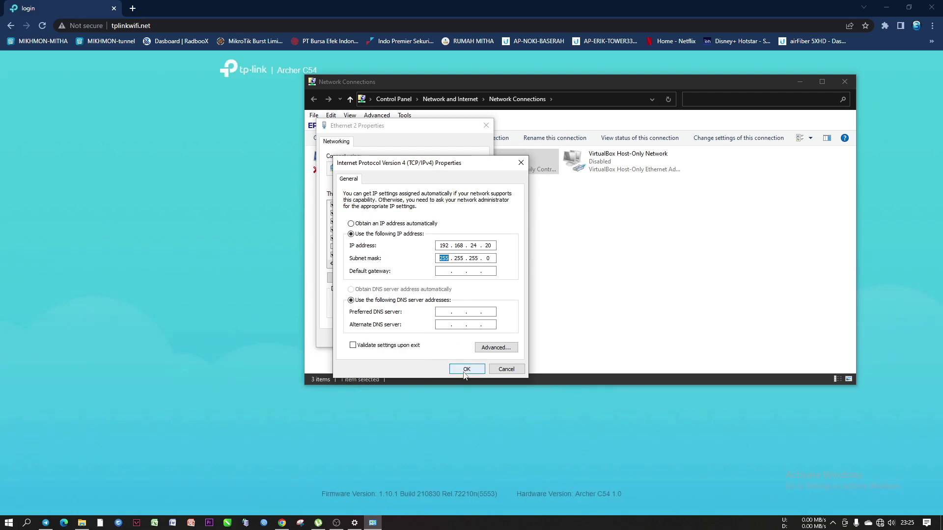
{"action": "left_click", "coordinate": [430, 335]}
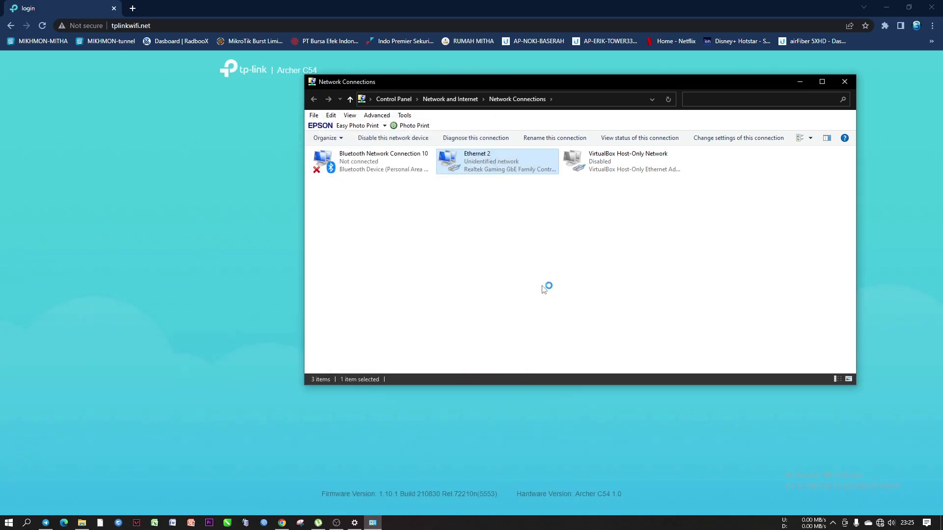
Log back in to the router at 192.168.24.21 and dismiss the save-password prompt
{"action": "left_click", "coordinate": [334, 18]}
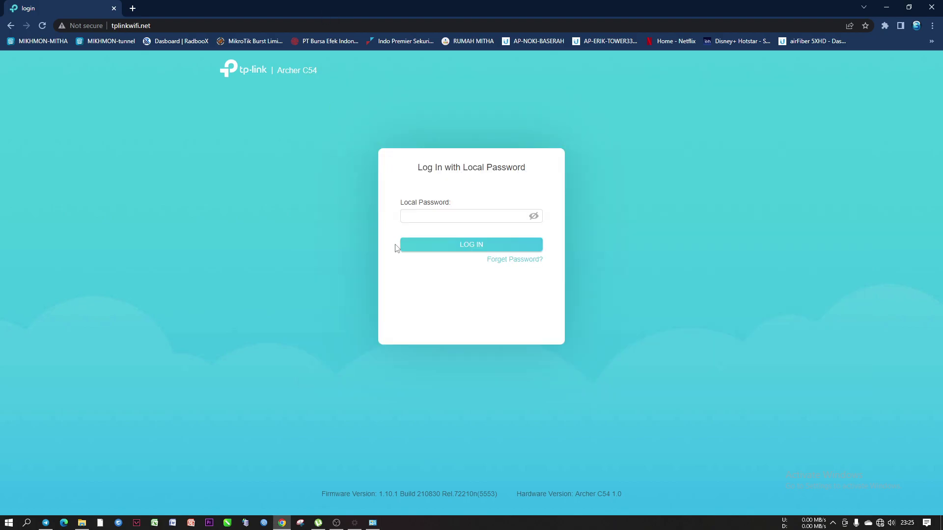
{"action": "left_click", "coordinate": [183, 27]}
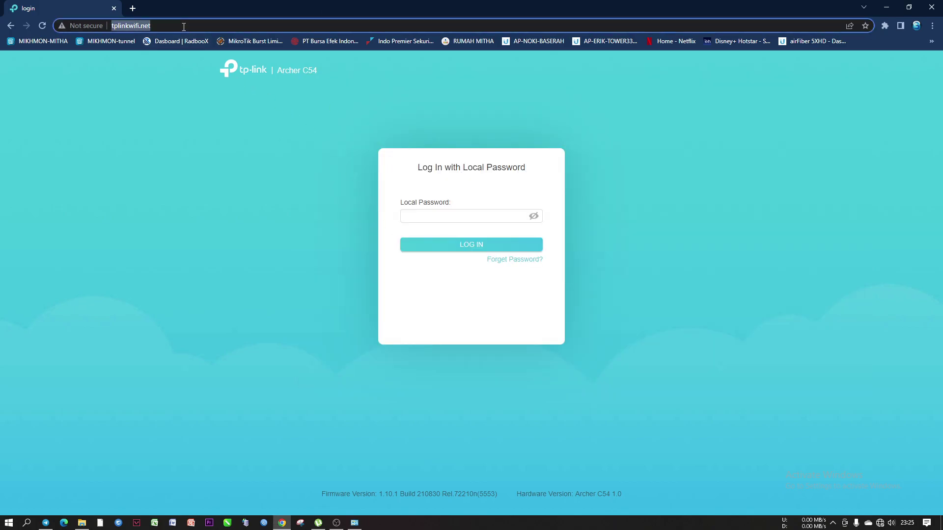
{"action": "type", "text": "192.1"}
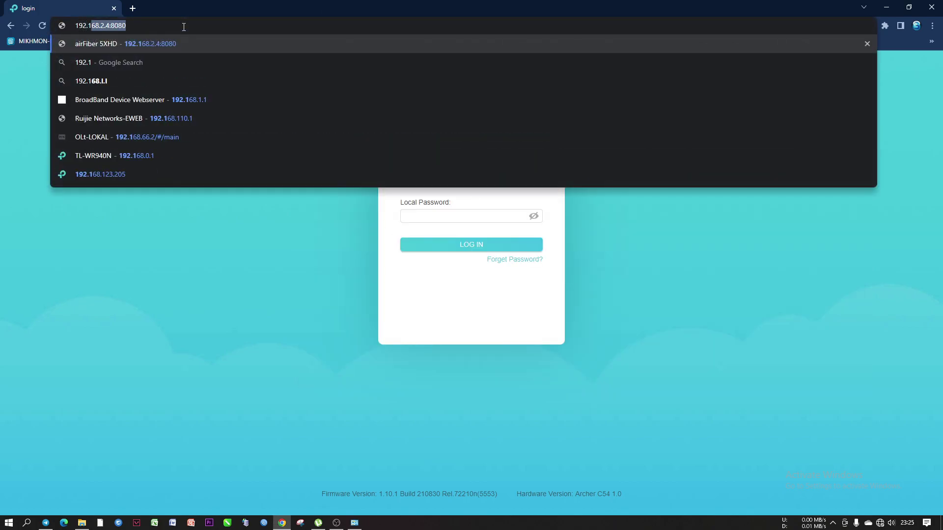
{"action": "type", "text": "68.24.21"}
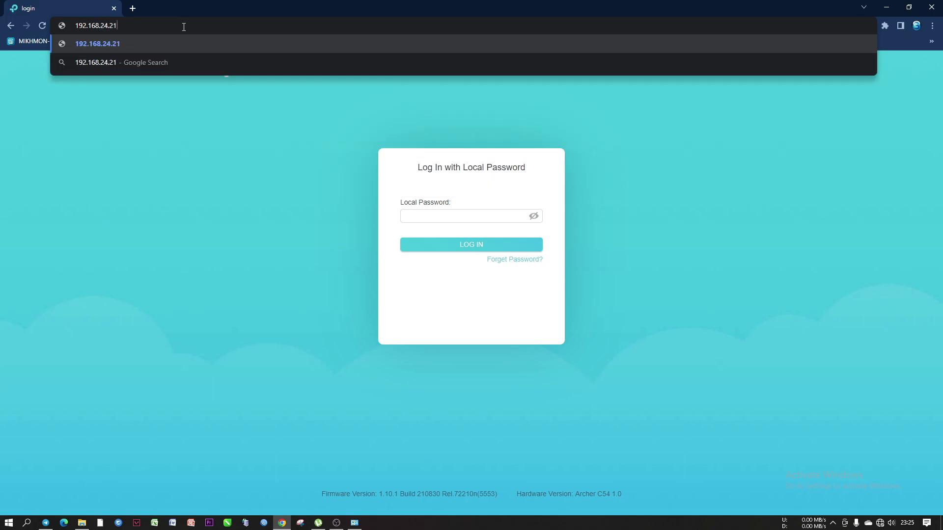
{"action": "key", "text": "Return"}
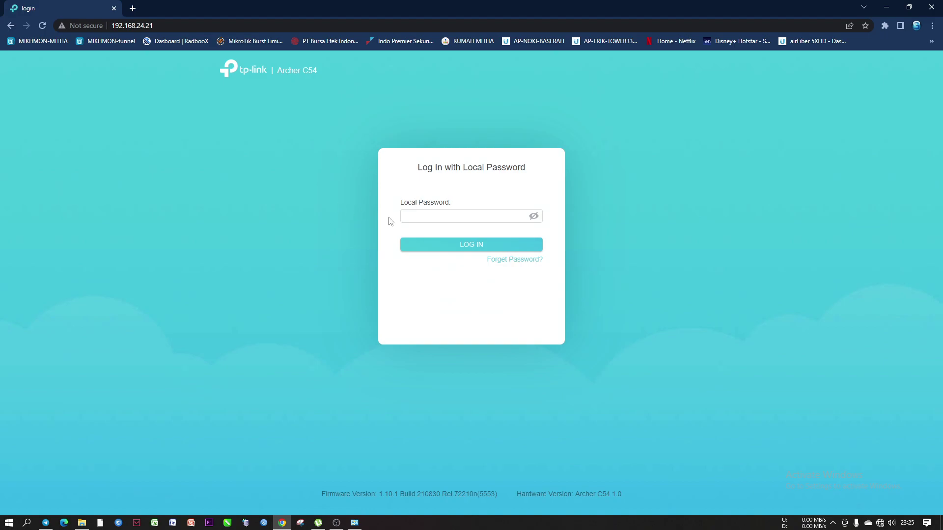
{"action": "left_click", "coordinate": [415, 216]}
{"action": "key", "text": "Return"}
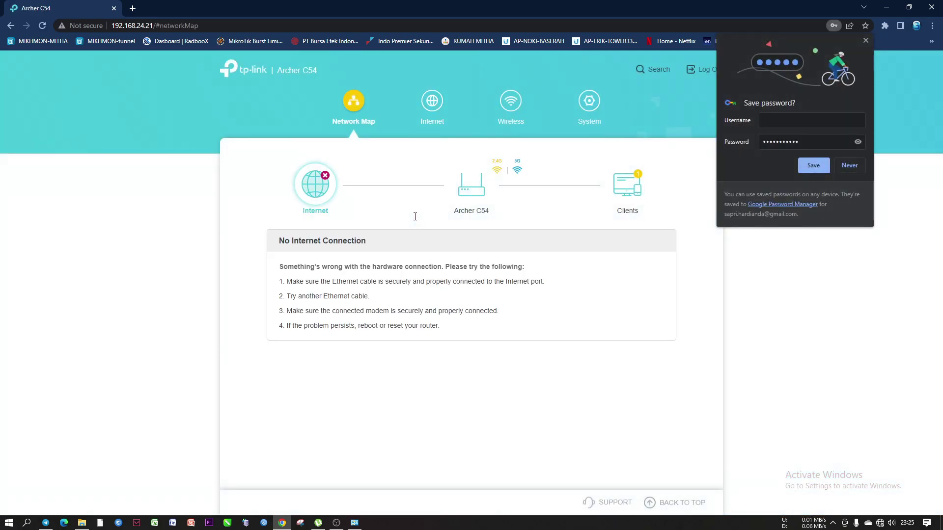
{"action": "left_click", "coordinate": [865, 41]}
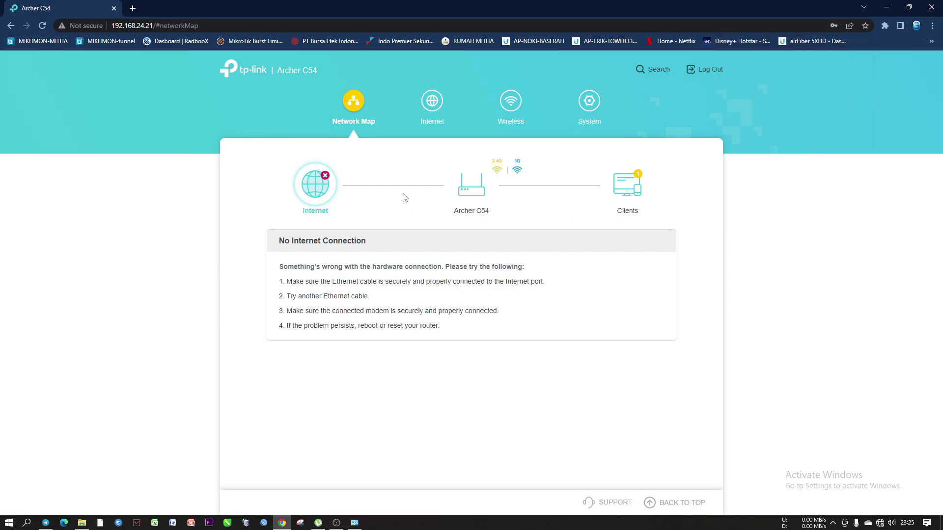
Save the DHCP server as disabled, leaving the 192.168.24.100–192.168.24.249 pool inactive
{"action": "left_click", "coordinate": [432, 108]}
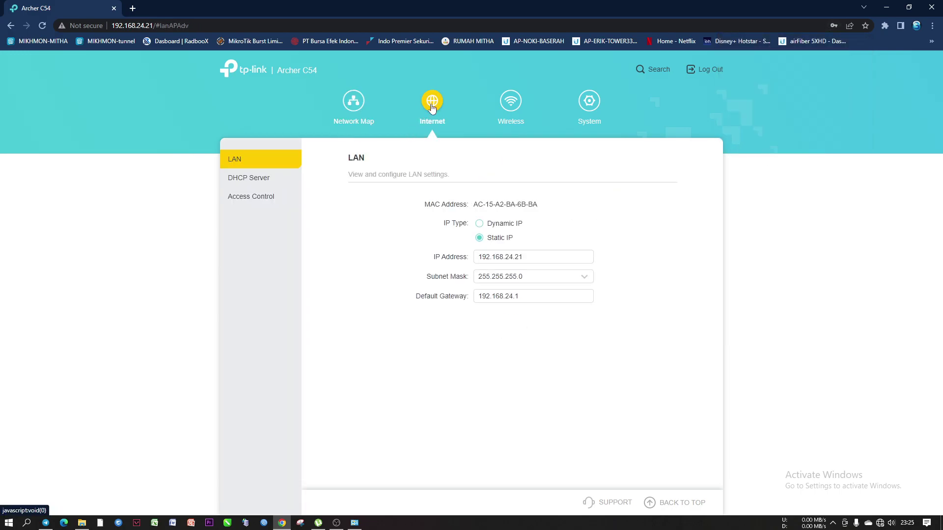
{"action": "left_click", "coordinate": [248, 178]}
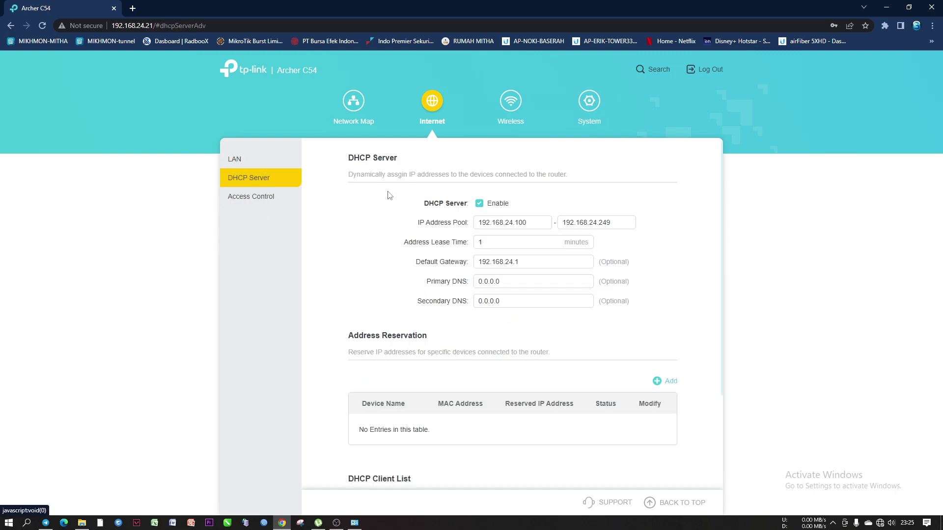
{"action": "left_click", "coordinate": [479, 203]}
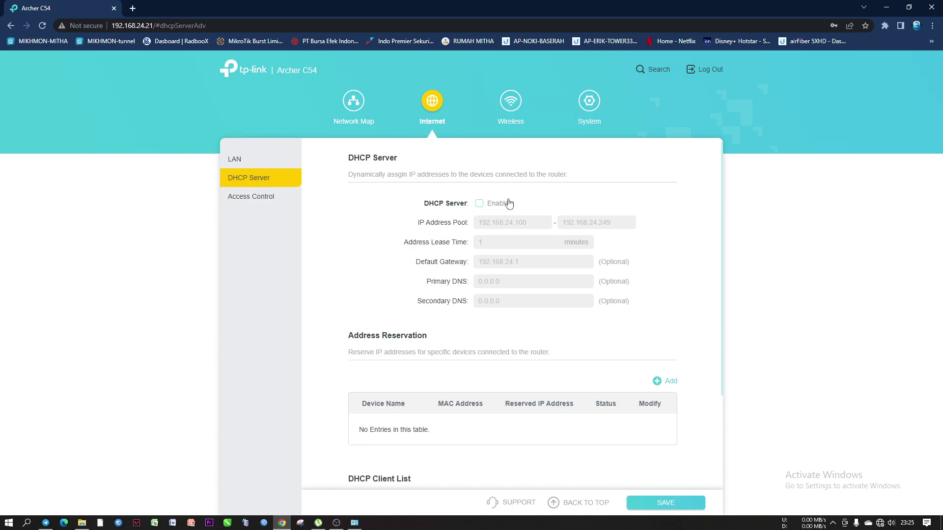
{"action": "scroll", "coordinate": [508, 204], "scroll_direction": "down", "scroll_amount": 3}
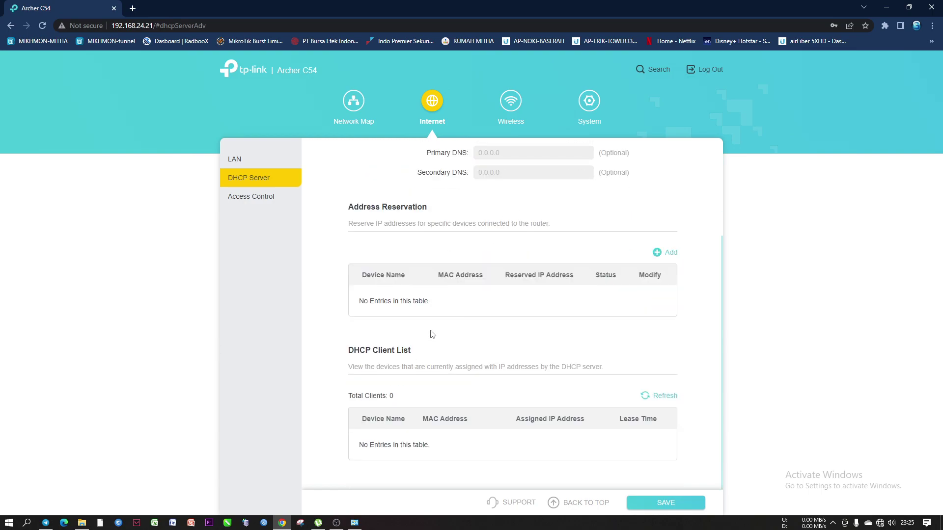
{"action": "scroll", "coordinate": [479, 256], "scroll_direction": "up", "scroll_amount": 3}
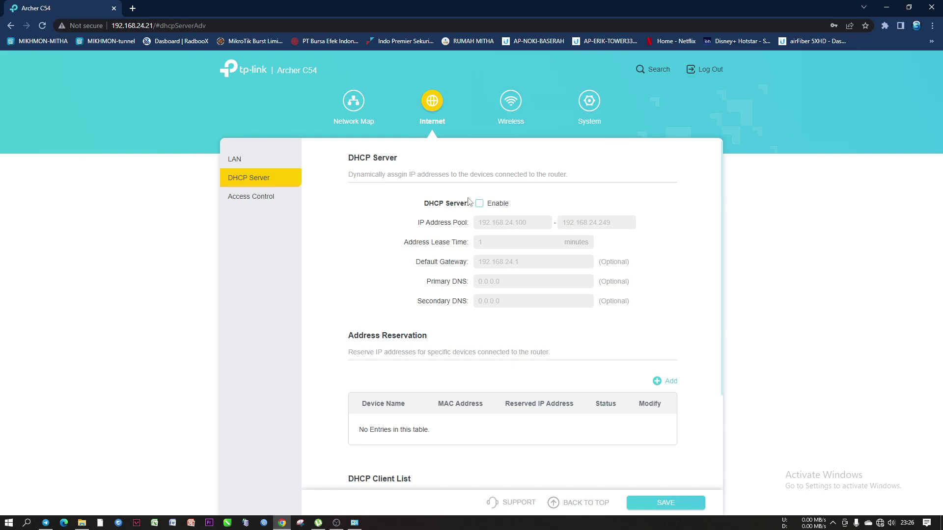
{"action": "scroll", "coordinate": [558, 401], "scroll_direction": "down", "scroll_amount": 2}
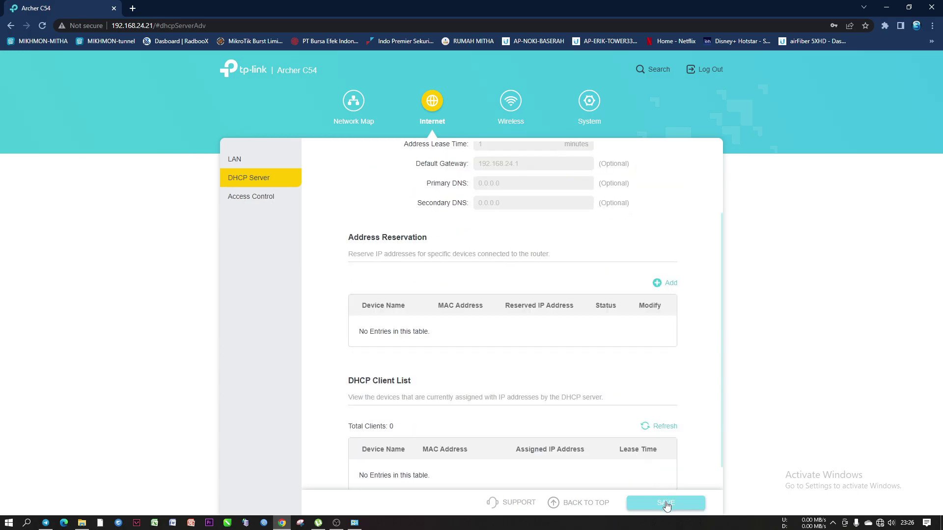
{"action": "scroll", "coordinate": [490, 456], "scroll_direction": "down", "scroll_amount": 1}
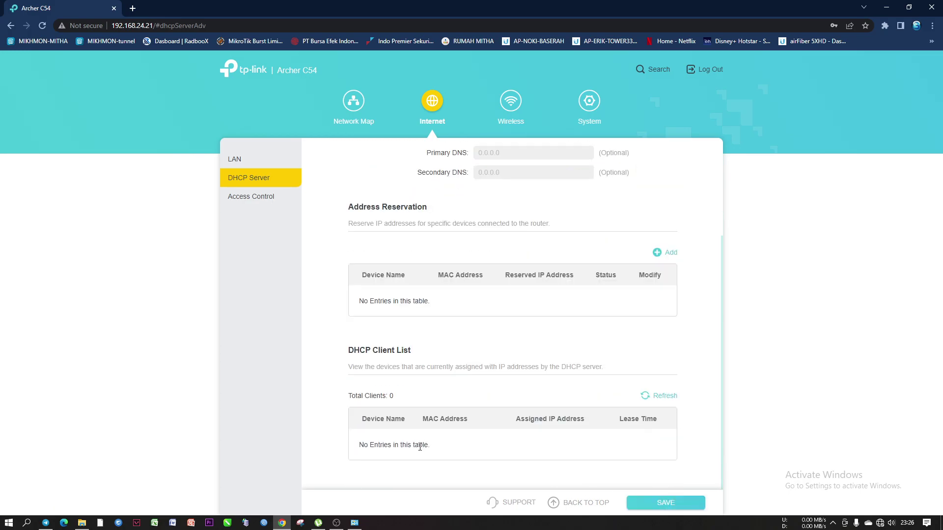
{"action": "scroll", "coordinate": [427, 447], "scroll_direction": "up", "scroll_amount": 3}
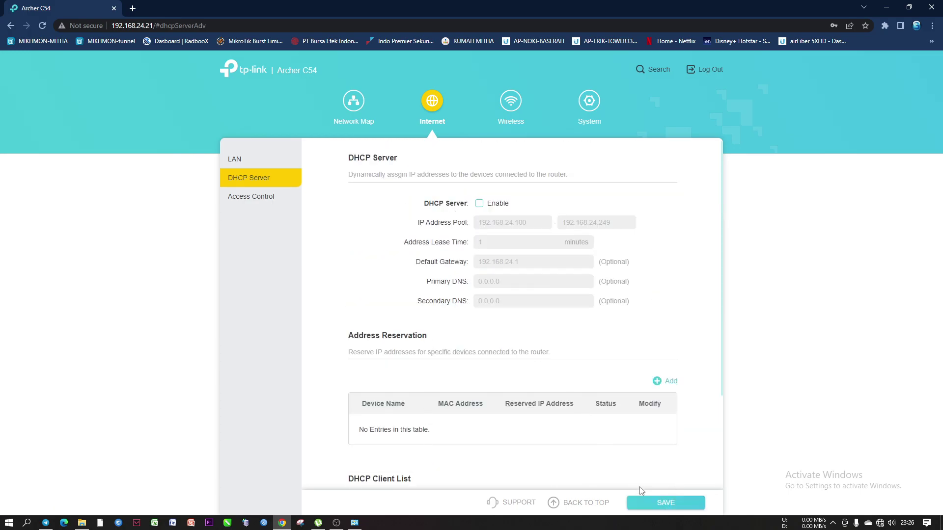
{"action": "left_click", "coordinate": [654, 509]}
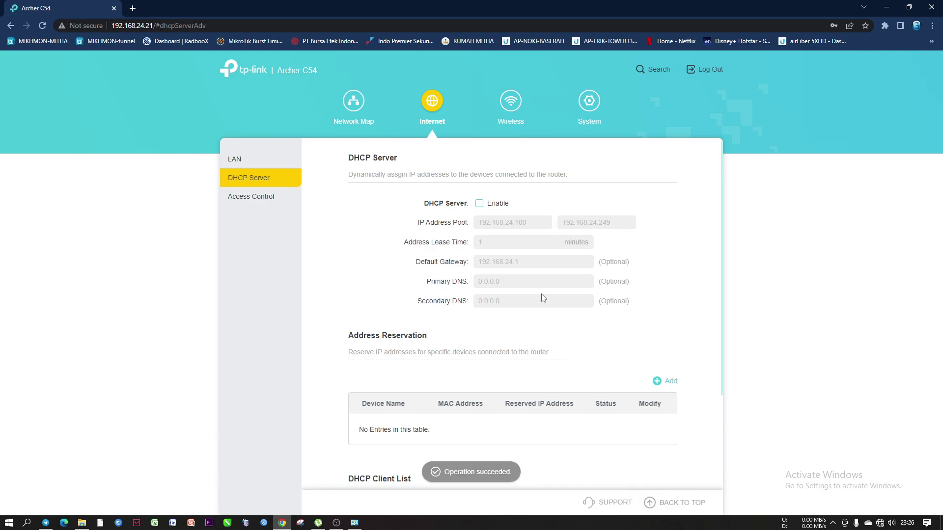
{"action": "scroll", "coordinate": [543, 297], "scroll_direction": "down", "scroll_amount": 2}
{"action": "scroll", "coordinate": [526, 332], "scroll_direction": "up", "scroll_amount": 2}
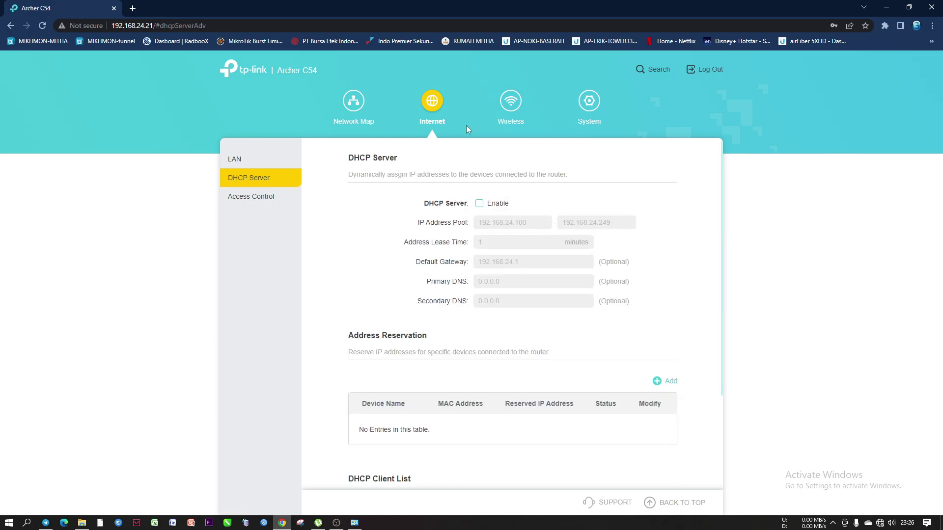
Confirm System shows Access Point Mode as current, then return to Wireless settings
{"action": "left_click", "coordinate": [587, 106]}
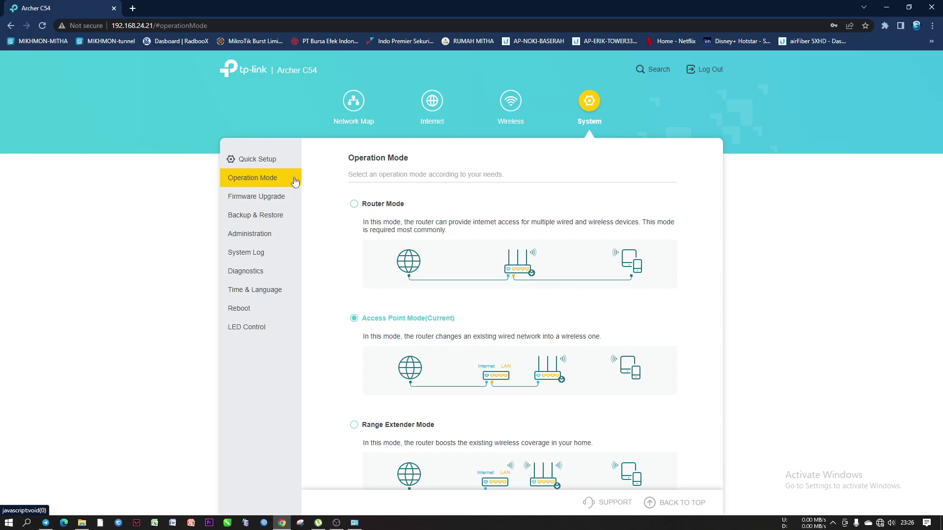
{"action": "scroll", "coordinate": [410, 317], "scroll_direction": "down", "scroll_amount": 1}
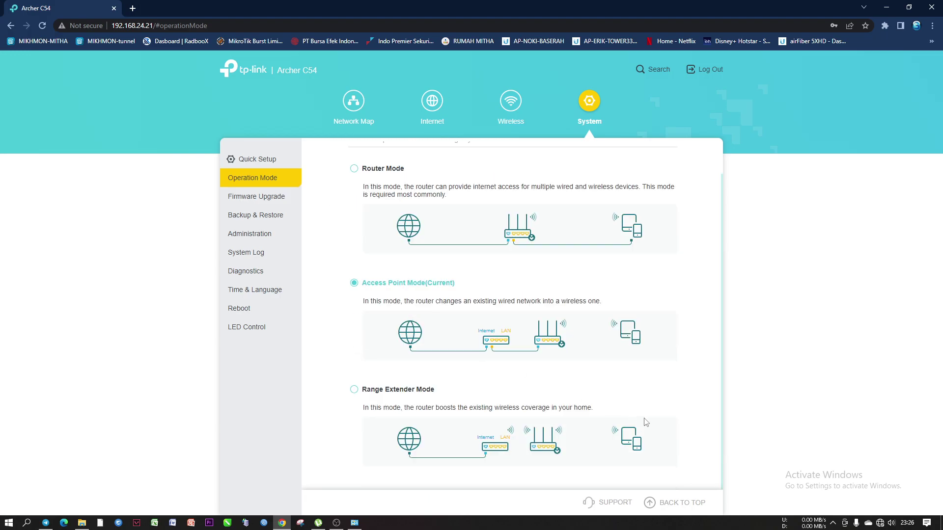
{"action": "scroll", "coordinate": [444, 236], "scroll_direction": "up", "scroll_amount": 1}
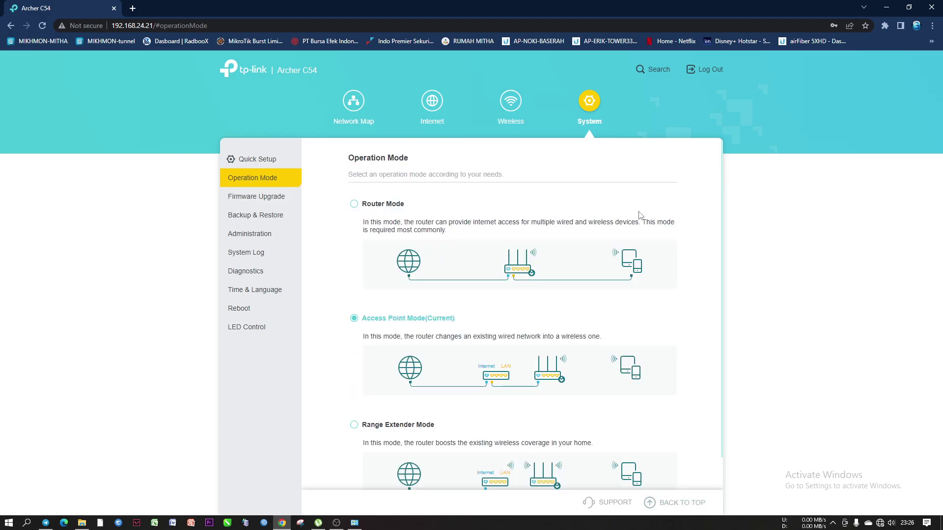
{"action": "left_click", "coordinate": [508, 100]}
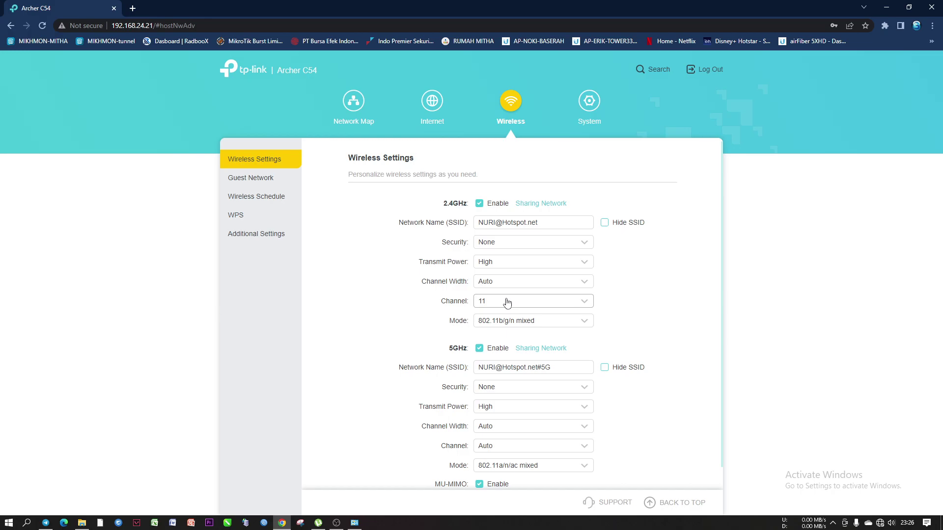
Leave 2.4GHz security at None, then bring up the WPS page showing WPS switched off
{"action": "left_click", "coordinate": [493, 242]}
{"action": "left_click", "coordinate": [492, 242]}
{"action": "scroll", "coordinate": [499, 396], "scroll_direction": "down", "scroll_amount": 1}
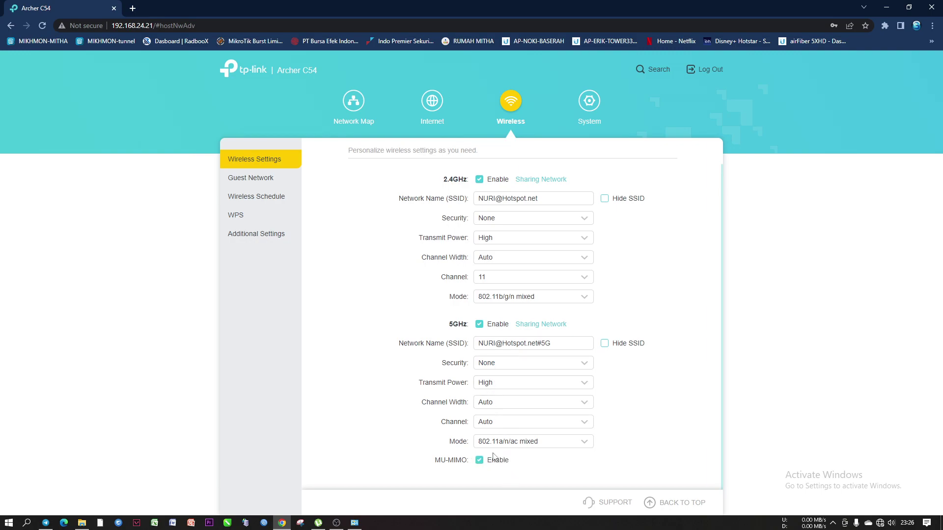
{"action": "scroll", "coordinate": [522, 344], "scroll_direction": "up", "scroll_amount": 1}
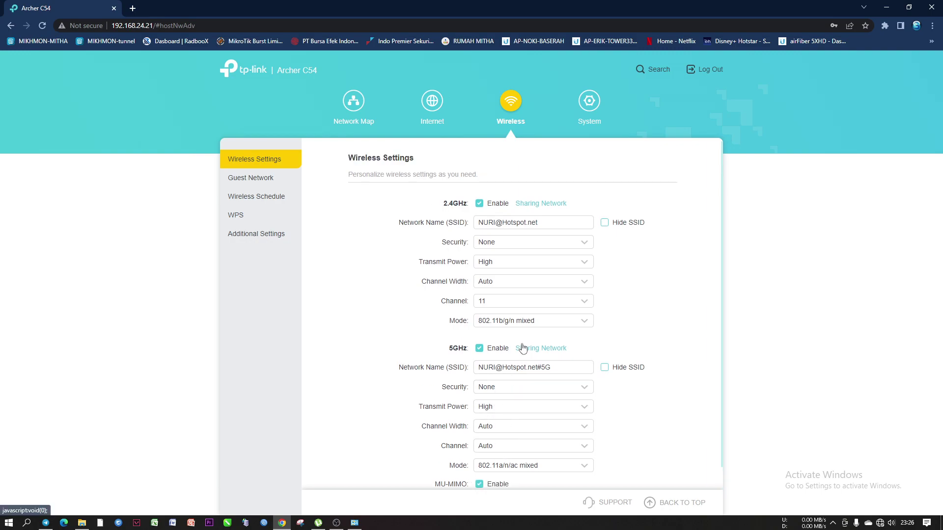
{"action": "scroll", "coordinate": [515, 388], "scroll_direction": "down", "scroll_amount": 1}
{"action": "scroll", "coordinate": [510, 421], "scroll_direction": "up", "scroll_amount": 1}
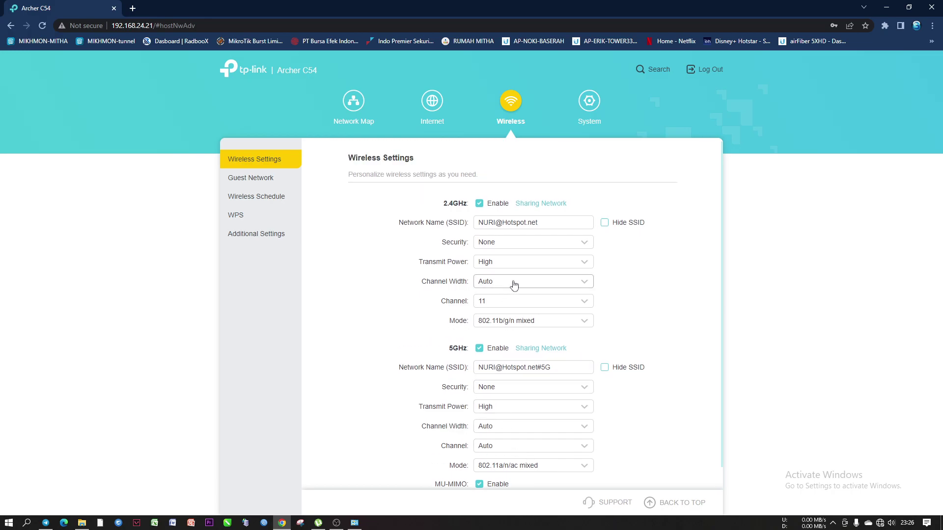
{"action": "scroll", "coordinate": [516, 362], "scroll_direction": "down", "scroll_amount": 1}
{"action": "scroll", "coordinate": [521, 362], "scroll_direction": "up", "scroll_amount": 1}
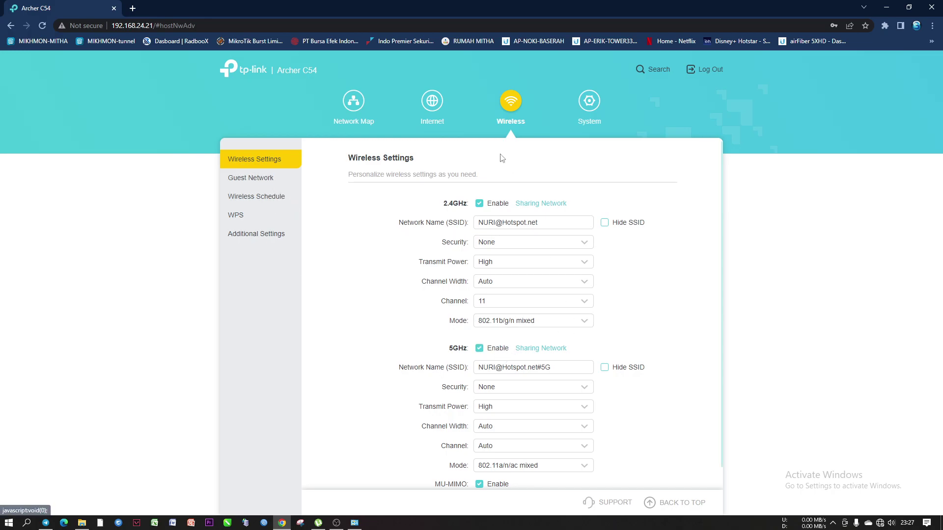
{"action": "left_click", "coordinate": [239, 215]}
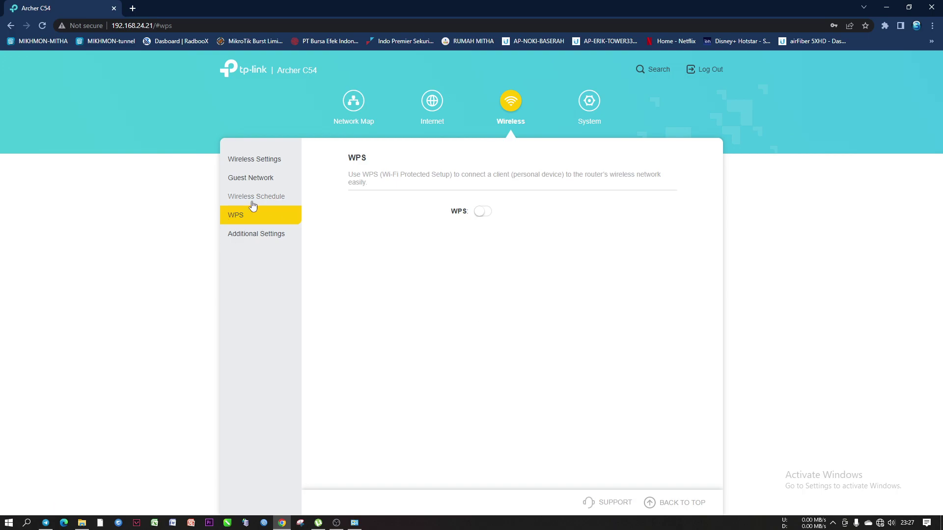
Move between the Wireless, Operation Mode and LAN pages, ending on LAN with 192.168.24.21 and gateway 192.168.24.1
{"action": "left_click", "coordinate": [249, 160]}
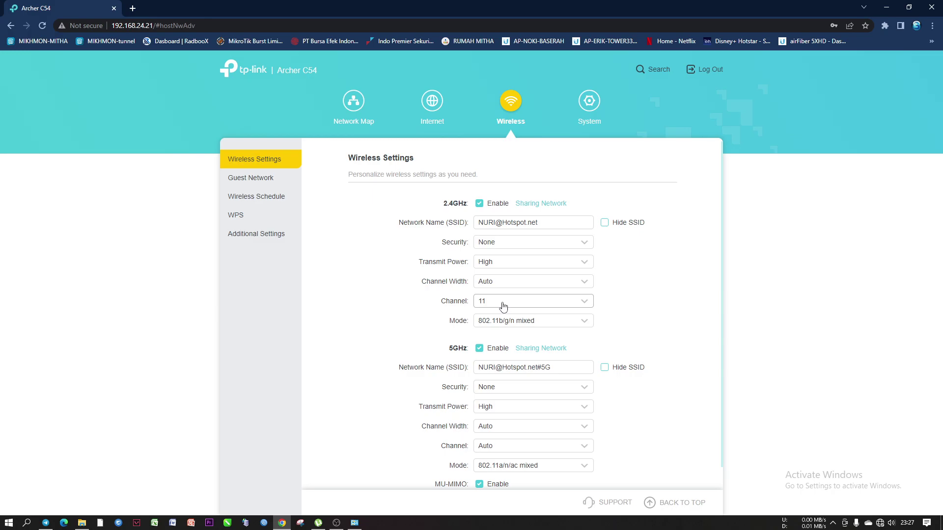
{"action": "scroll", "coordinate": [503, 306], "scroll_direction": "down", "scroll_amount": 1}
{"action": "scroll", "coordinate": [502, 302], "scroll_direction": "up", "scroll_amount": 1}
{"action": "left_click", "coordinate": [431, 103]}
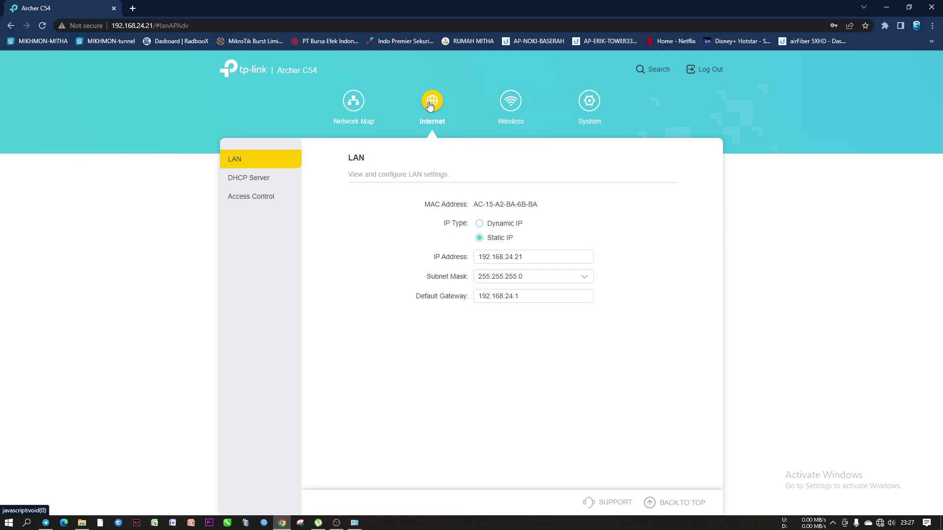
{"action": "left_click", "coordinate": [590, 101]}
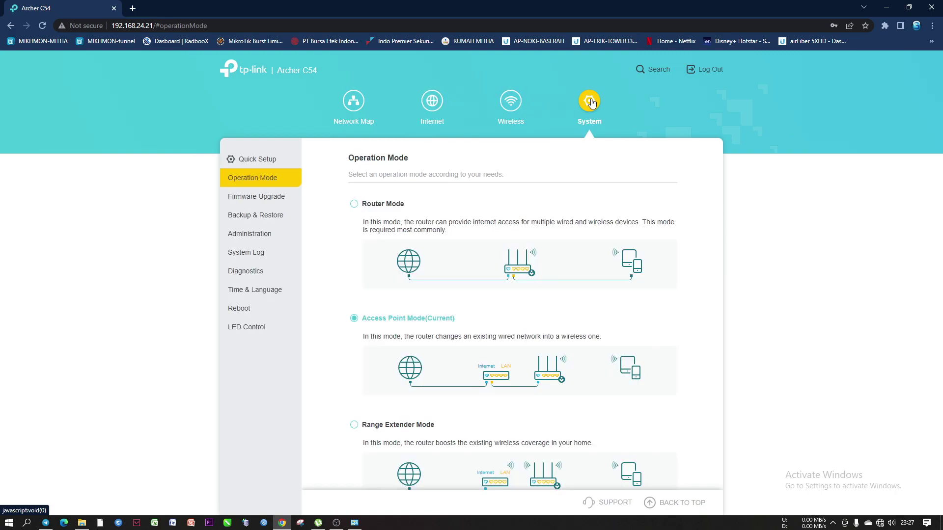
{"action": "left_click", "coordinate": [512, 103]}
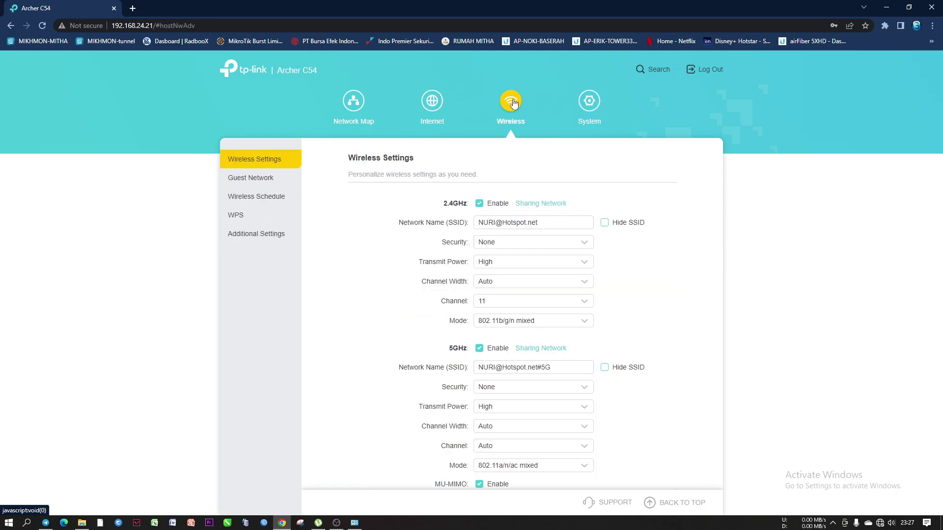
{"action": "left_click", "coordinate": [432, 104]}
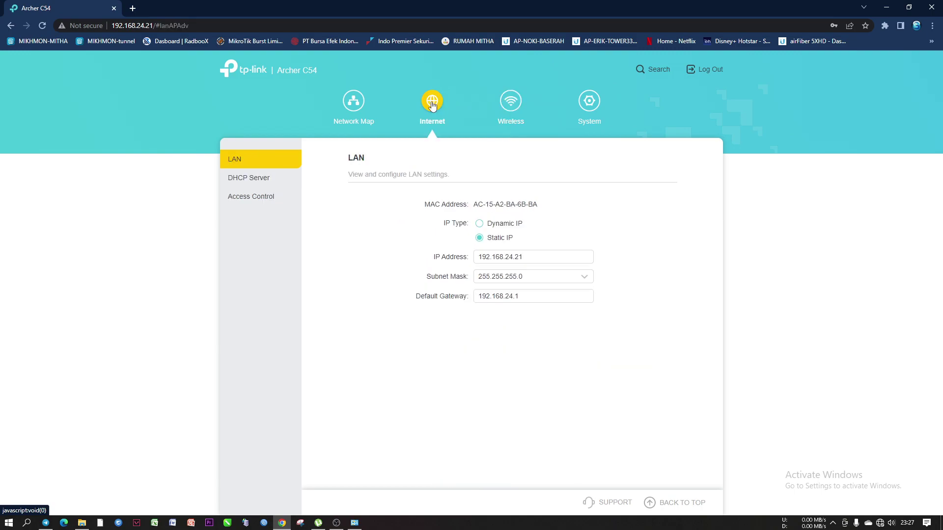
Inspect the LAN IP Address 192.168.24.21 by selecting its parts, leaving it unchanged
{"action": "left_click", "coordinate": [541, 257]}
{"action": "left_click_drag", "start_coordinate": [539, 255], "coordinate": [466, 261]}
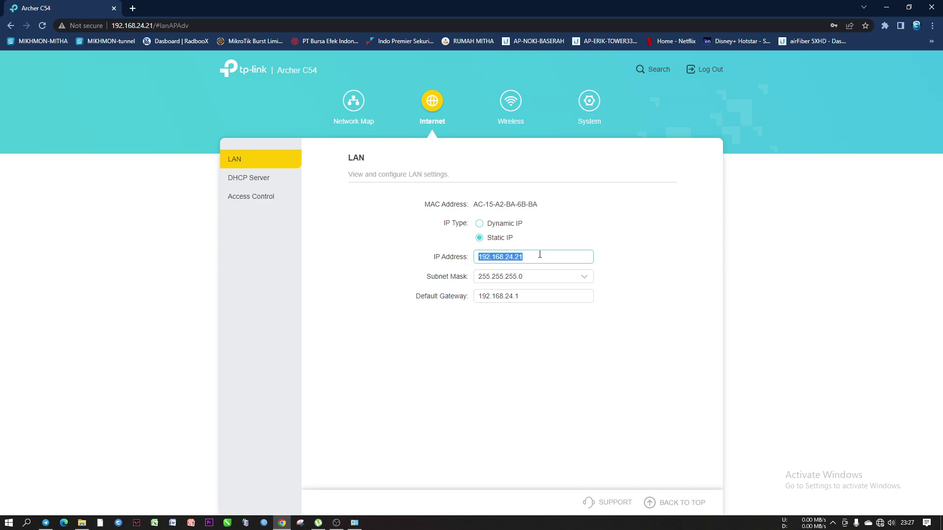
{"action": "left_click", "coordinate": [541, 255]}
{"action": "left_click_drag", "start_coordinate": [504, 256], "coordinate": [511, 256]}
{"action": "left_click", "coordinate": [523, 257]}
{"action": "double_click", "coordinate": [507, 256]}
{"action": "left_click", "coordinate": [519, 257]}
Open the Ethernet 2 adapter's IPv4 properties from the PC's network settings
{"action": "right_click", "coordinate": [879, 523]}
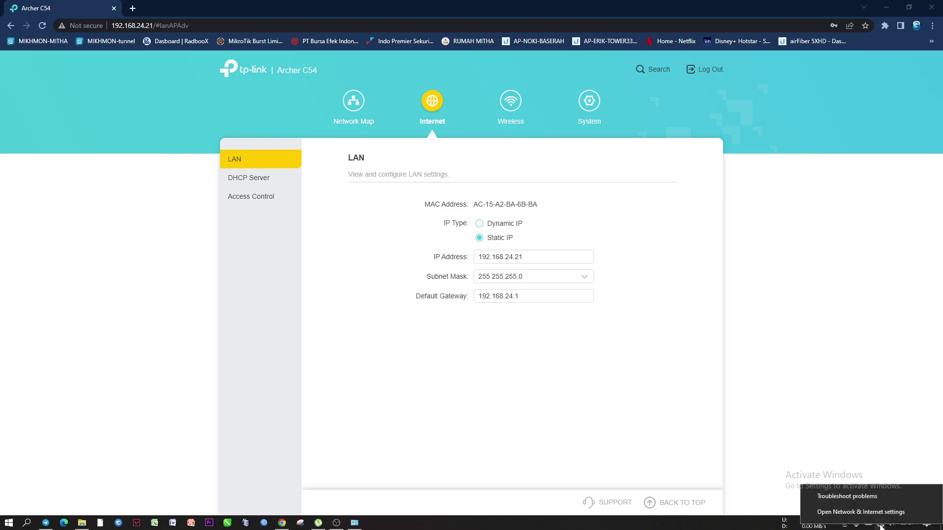
{"action": "left_click", "coordinate": [864, 512]}
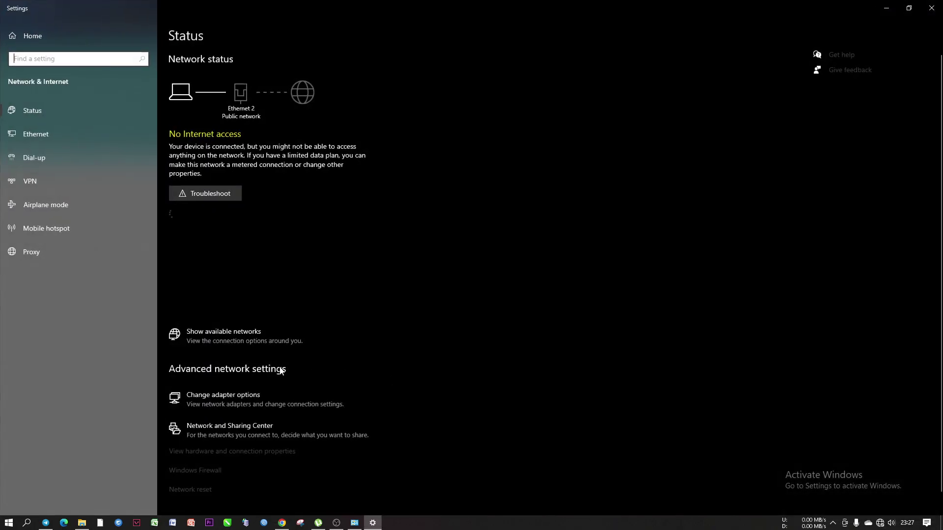
{"action": "left_click", "coordinate": [258, 403]}
{"action": "right_click", "coordinate": [482, 167]}
{"action": "left_click", "coordinate": [510, 257]}
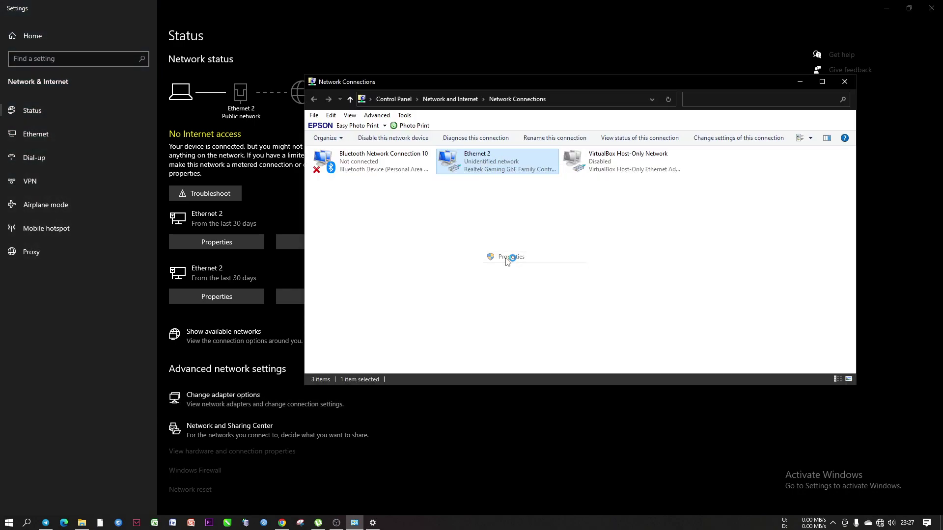
{"action": "double_click", "coordinate": [395, 240]}
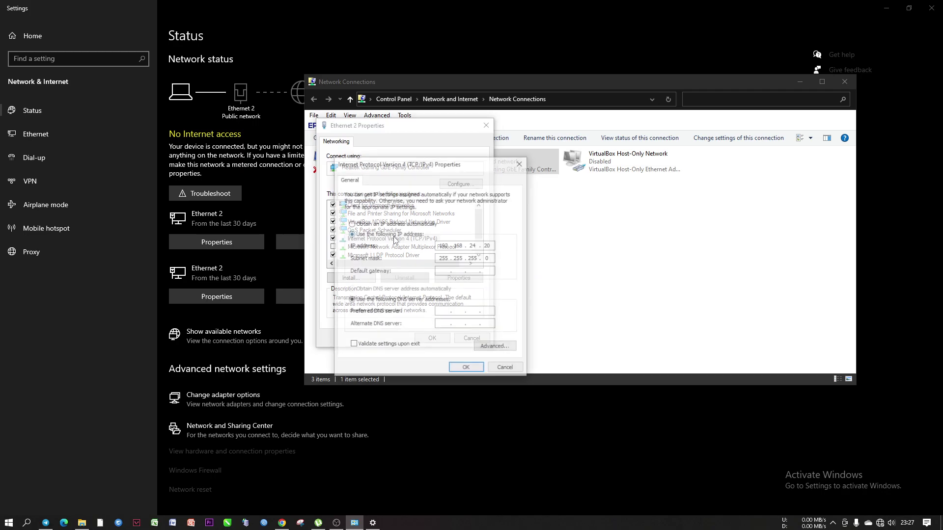
Check the PC's static IP 192.168.24.20, then close the dialogs unchanged and close Settings
{"action": "double_click", "coordinate": [476, 246]}
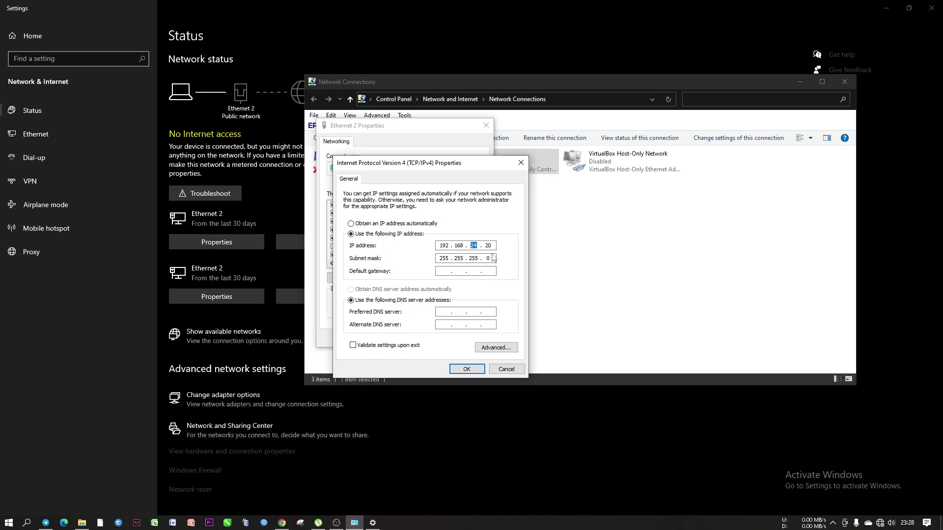
{"action": "left_click", "coordinate": [491, 246]}
{"action": "double_click", "coordinate": [477, 244]}
{"action": "left_click", "coordinate": [521, 163]}
{"action": "left_click", "coordinate": [486, 125]}
{"action": "left_click", "coordinate": [798, 81]}
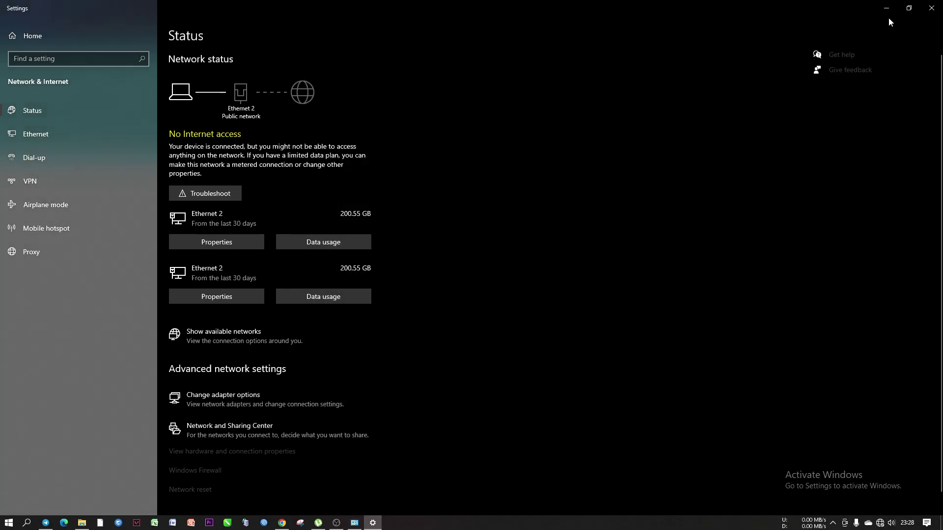
{"action": "left_click", "coordinate": [931, 8]}
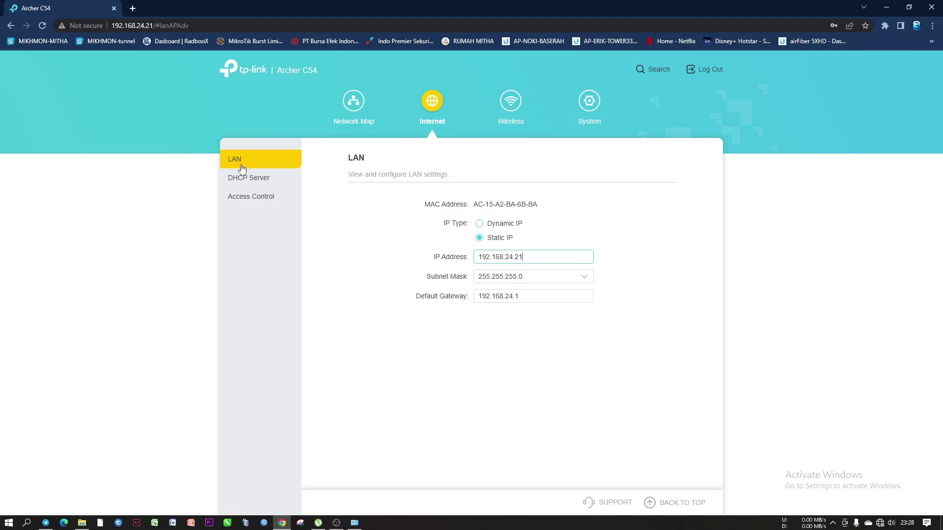
Open the router's DHCP Server page and confirm the server stays disabled with no reservations
{"action": "left_click", "coordinate": [355, 522]}
{"action": "left_click", "coordinate": [354, 522]}
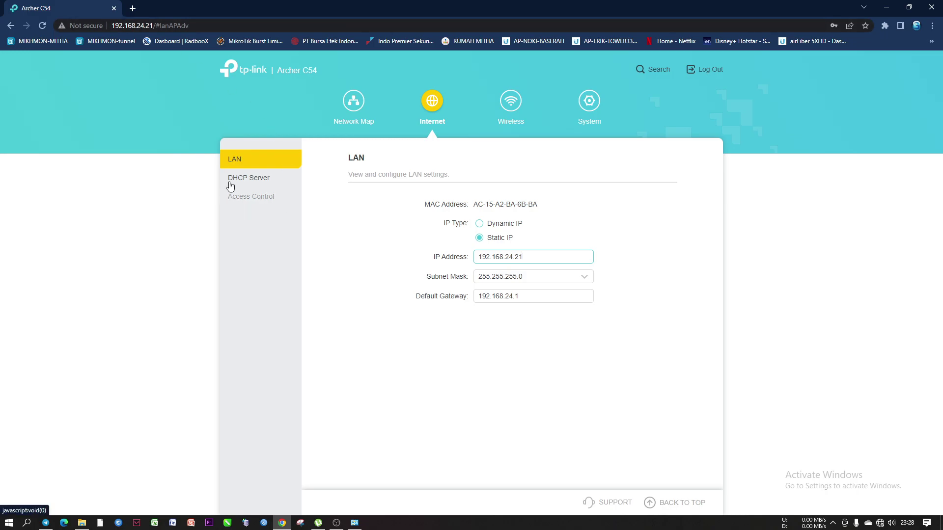
{"action": "left_click", "coordinate": [249, 180]}
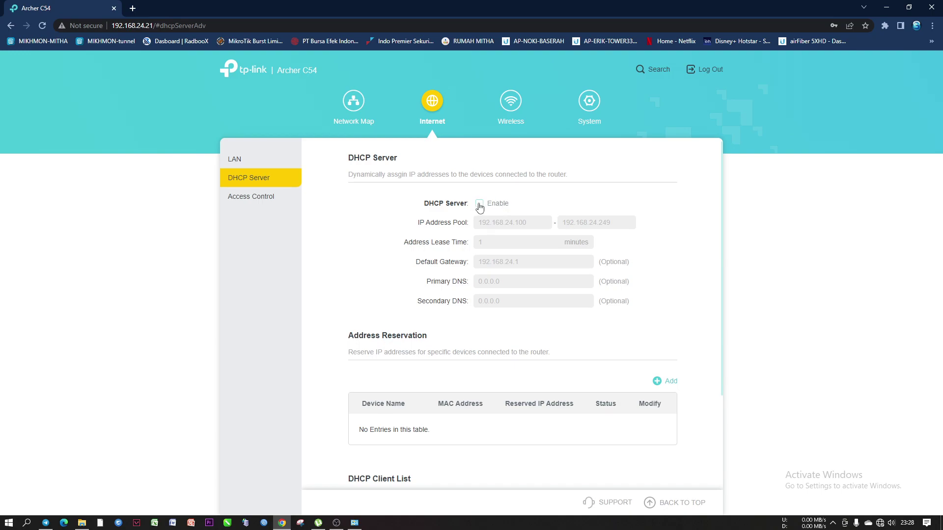
{"action": "scroll", "coordinate": [555, 275], "scroll_direction": "down", "scroll_amount": 3}
{"action": "scroll", "coordinate": [545, 339], "scroll_direction": "up", "scroll_amount": 3}
{"action": "scroll", "coordinate": [493, 256], "scroll_direction": "down", "scroll_amount": 3}
{"action": "scroll", "coordinate": [492, 254], "scroll_direction": "up", "scroll_amount": 3}
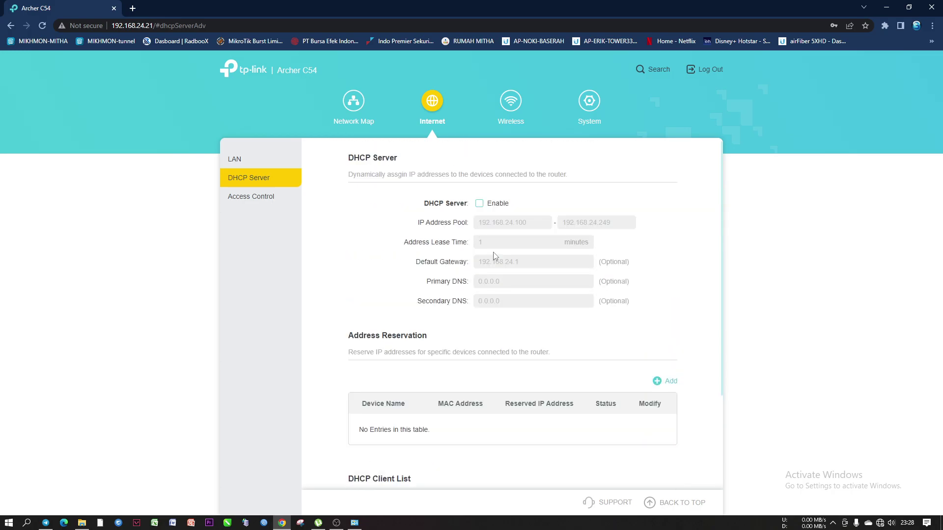
Log out of the router and confirm, returning to the 192.168.24.21 login page
{"action": "left_click", "coordinate": [710, 70]}
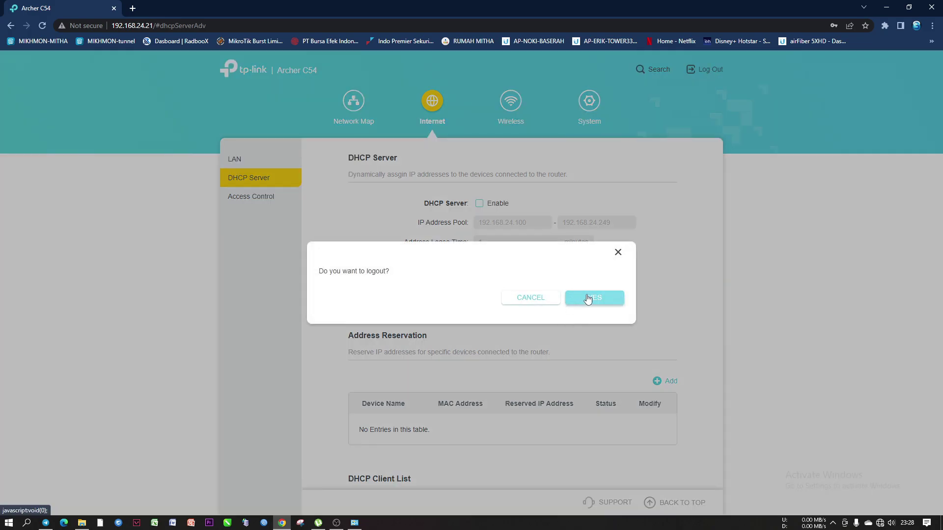
{"action": "left_click", "coordinate": [587, 298]}
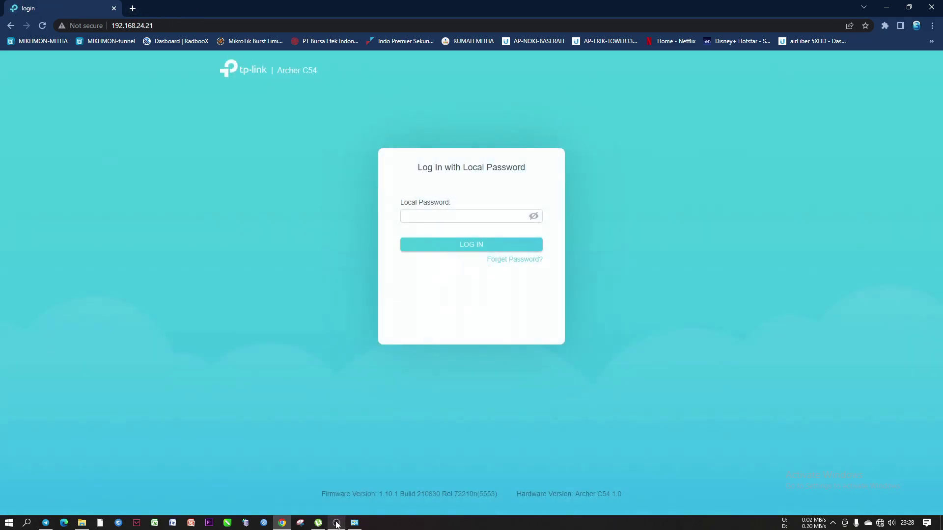
{"action": "mouse_move", "coordinate": [336, 523]}
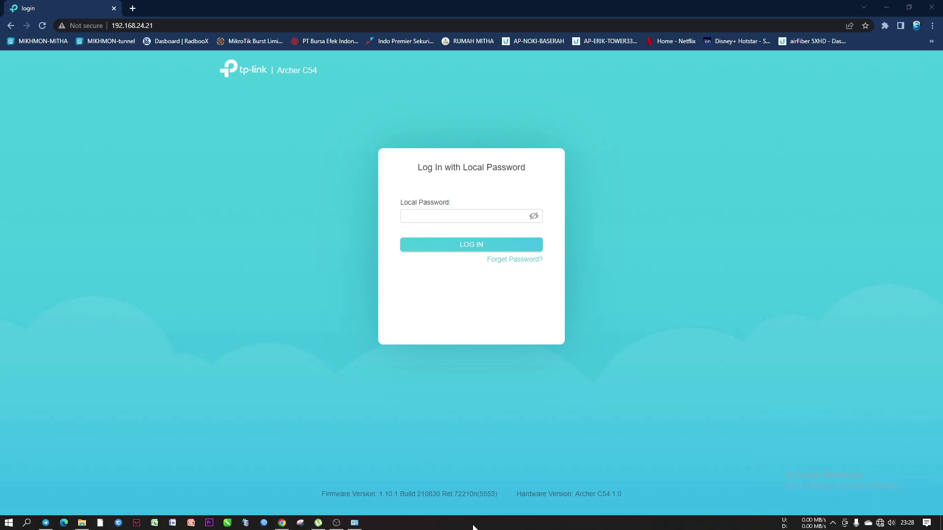
Switch Ethernet 2's IPv4 to obtain the IP and DNS server addresses automatically, and save
{"action": "left_click", "coordinate": [354, 522]}
{"action": "right_click", "coordinate": [474, 167]}
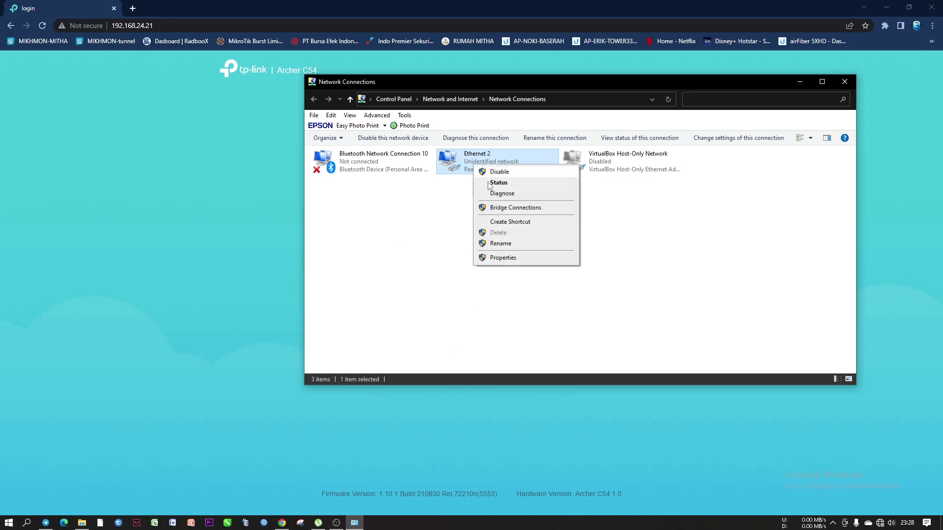
{"action": "left_click", "coordinate": [502, 257]}
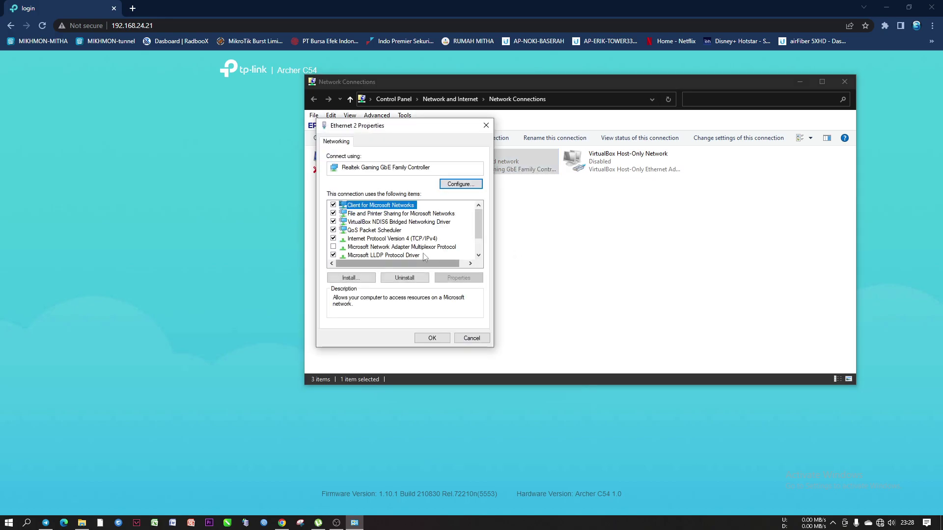
{"action": "double_click", "coordinate": [390, 239]}
{"action": "left_click", "coordinate": [373, 225]}
{"action": "left_click", "coordinate": [375, 289]}
{"action": "left_click", "coordinate": [467, 368]}
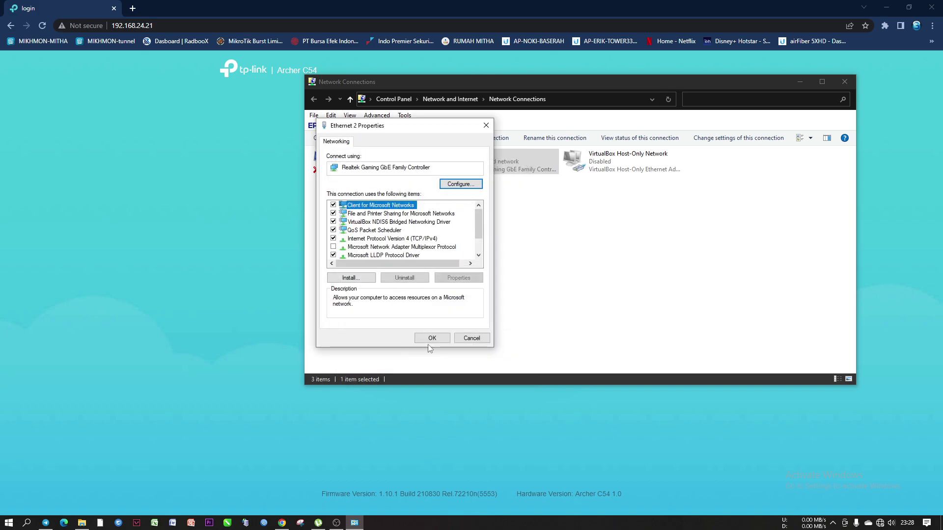
{"action": "left_click", "coordinate": [428, 338]}
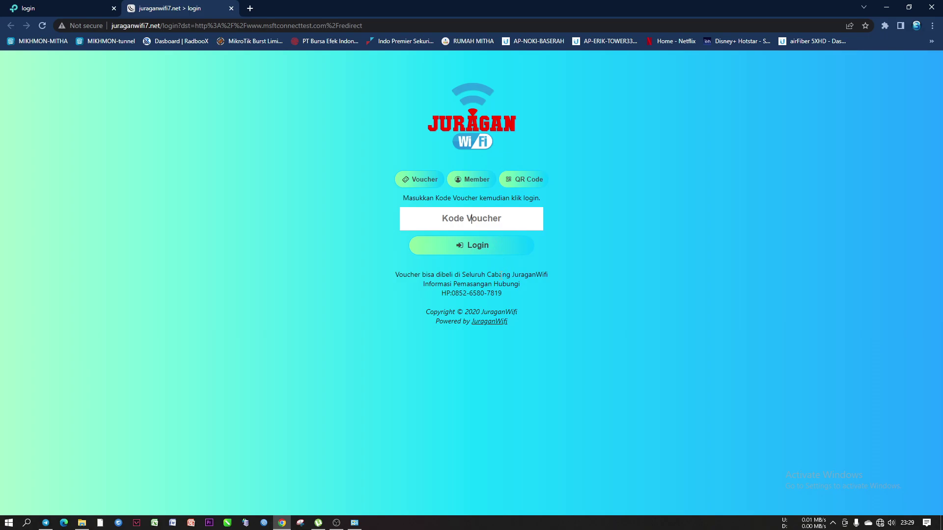
Bring up the Ethernet 2 connection status details
{"action": "left_click", "coordinate": [354, 522]}
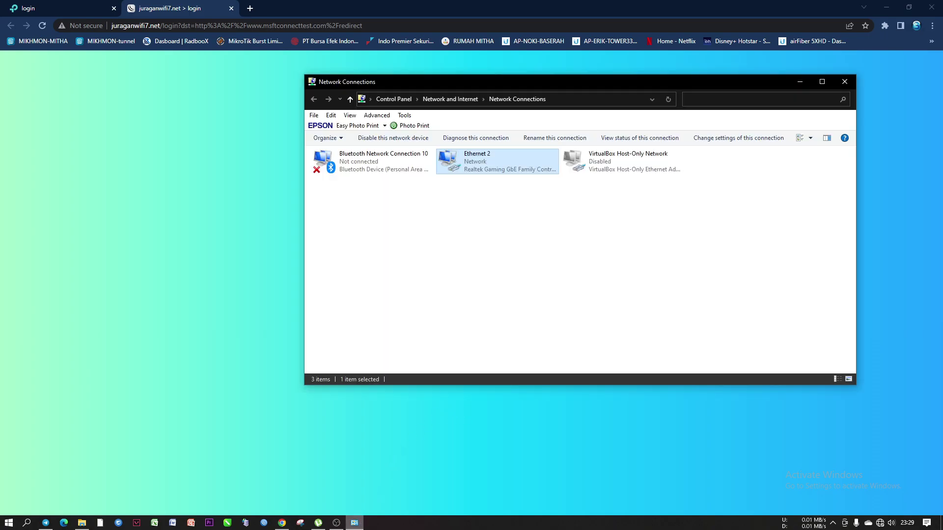
{"action": "left_click", "coordinate": [520, 261]}
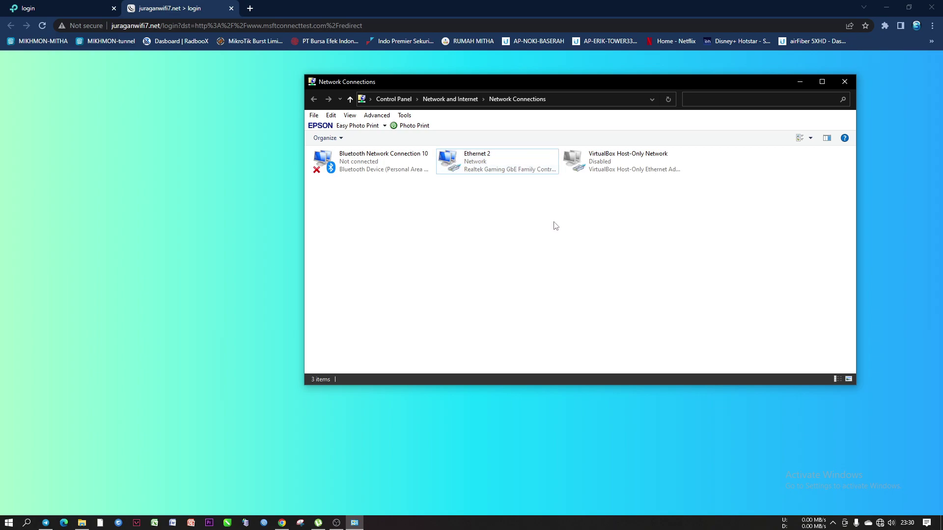
{"action": "left_click_drag", "start_coordinate": [488, 82], "coordinate": [424, 84]}
{"action": "right_click", "coordinate": [422, 166]}
{"action": "left_click", "coordinate": [441, 184]}
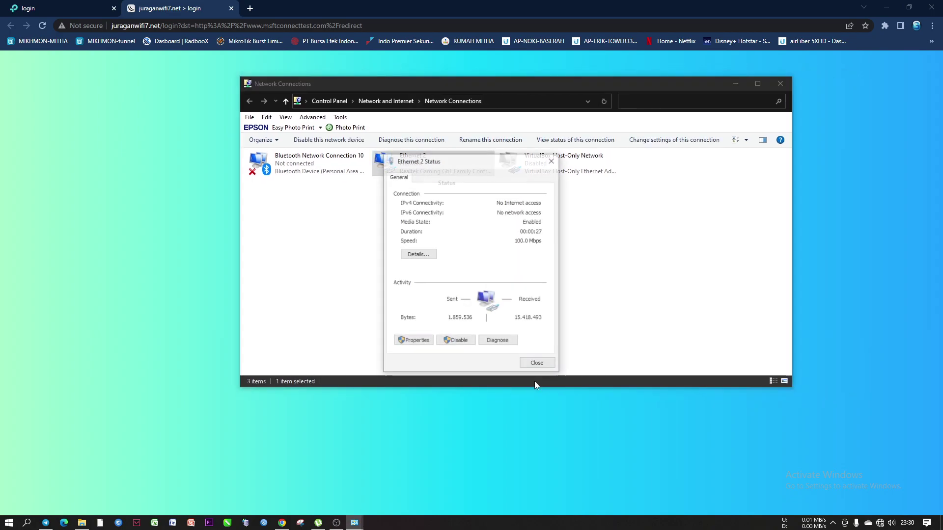
{"action": "left_click", "coordinate": [417, 254]}
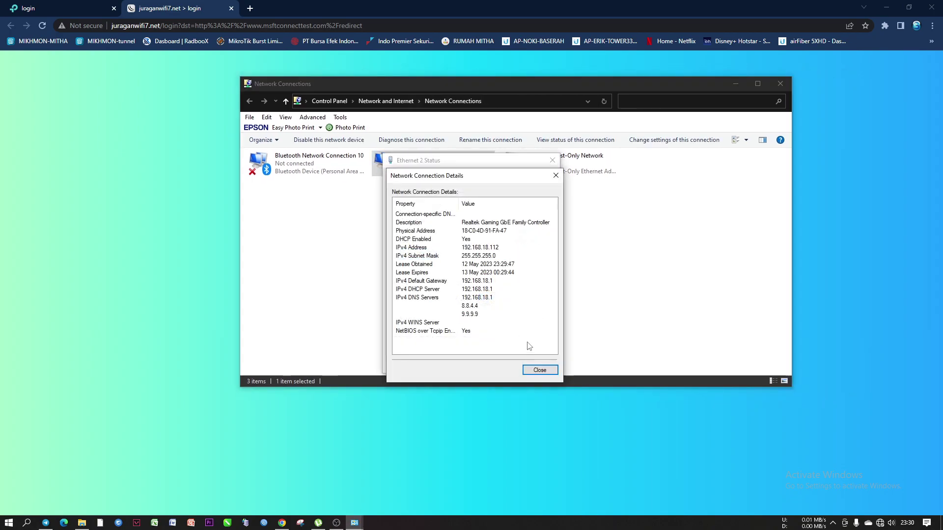
Confirm IPv4 address 192.168.18.112 and gateway 192.168.18.1, then close the status dialogs
{"action": "left_click", "coordinate": [485, 249]}
{"action": "left_click", "coordinate": [497, 282]}
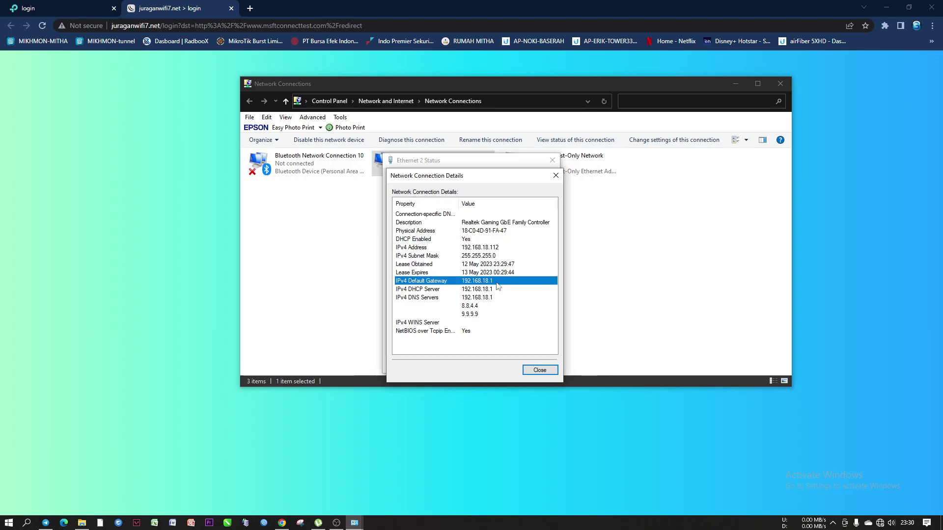
{"action": "left_click", "coordinate": [499, 249]}
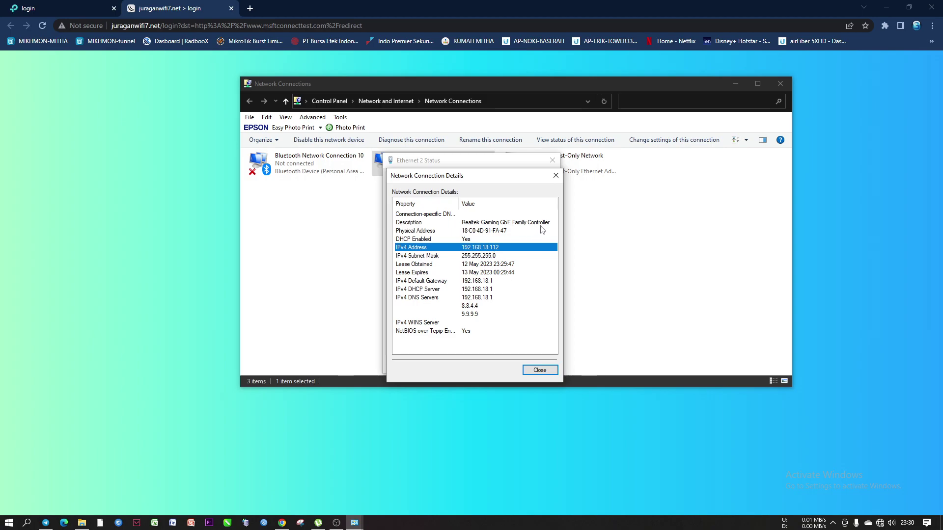
{"action": "left_click", "coordinate": [555, 176]}
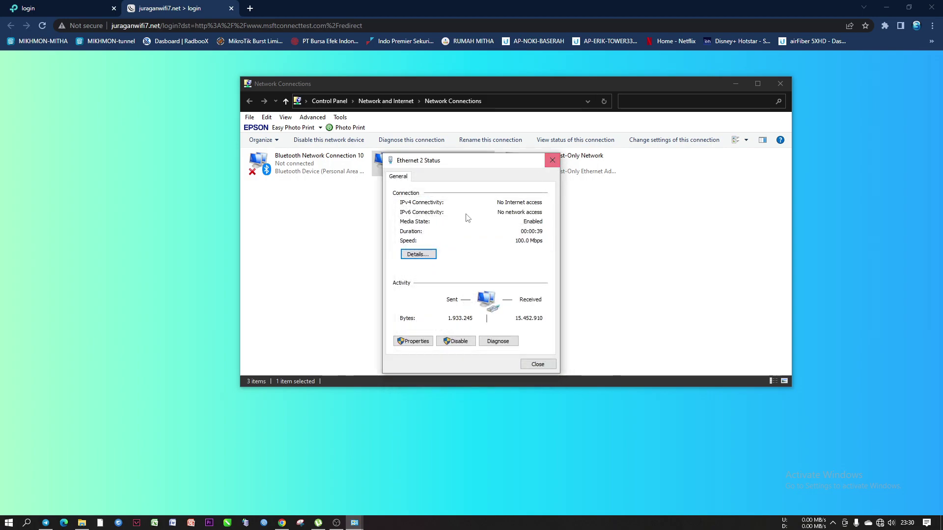
{"action": "left_click", "coordinate": [424, 256]}
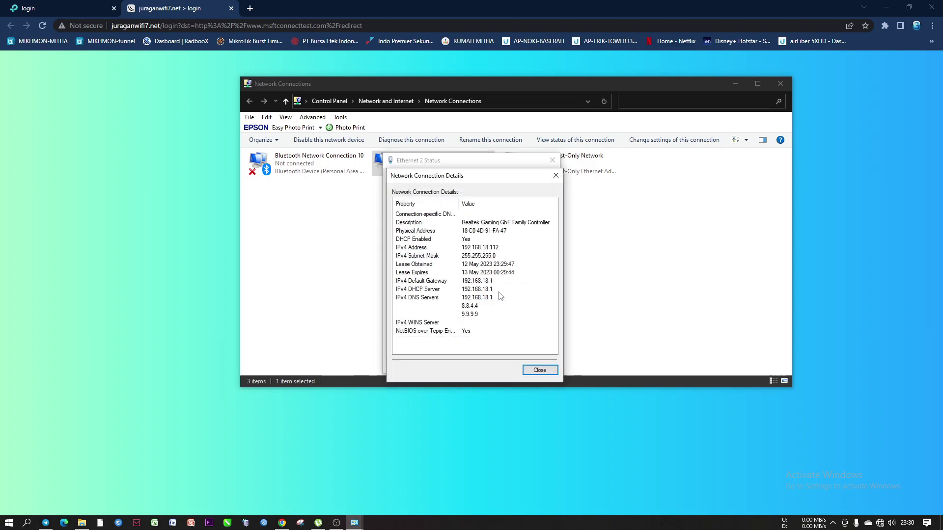
{"action": "left_click", "coordinate": [555, 175]}
{"action": "left_click", "coordinate": [552, 160]}
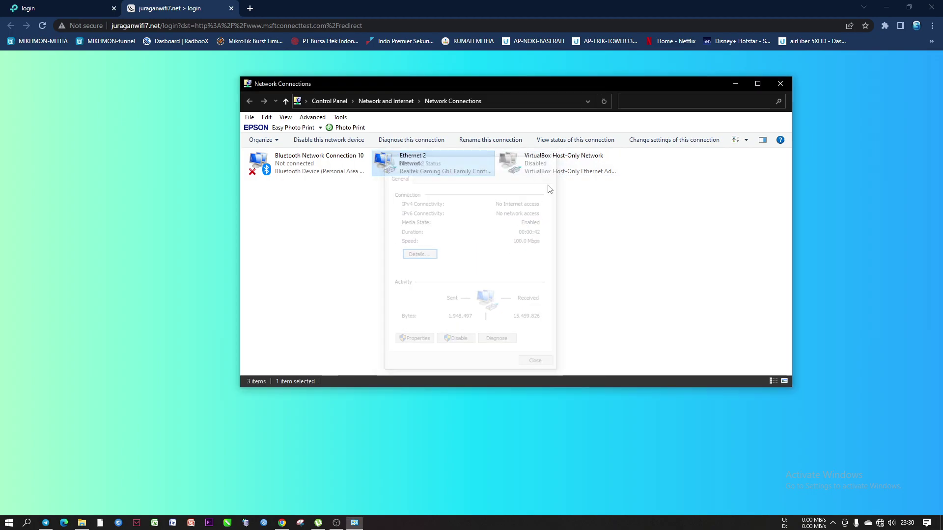
Minimize the adapters and browser windows and bring up OBS Studio
{"action": "left_click_drag", "start_coordinate": [387, 86], "coordinate": [304, 171]}
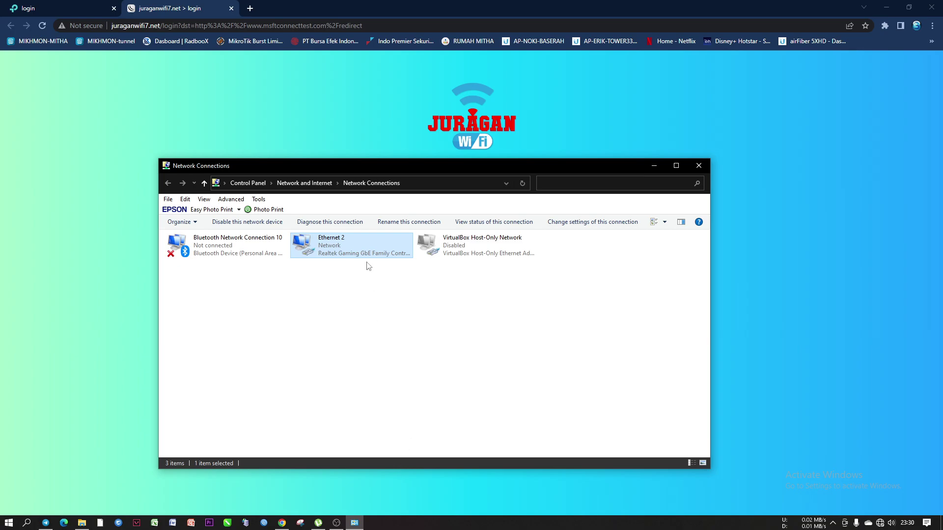
{"action": "left_click_drag", "start_coordinate": [473, 172], "coordinate": [487, 190]}
{"action": "left_click", "coordinate": [668, 185]}
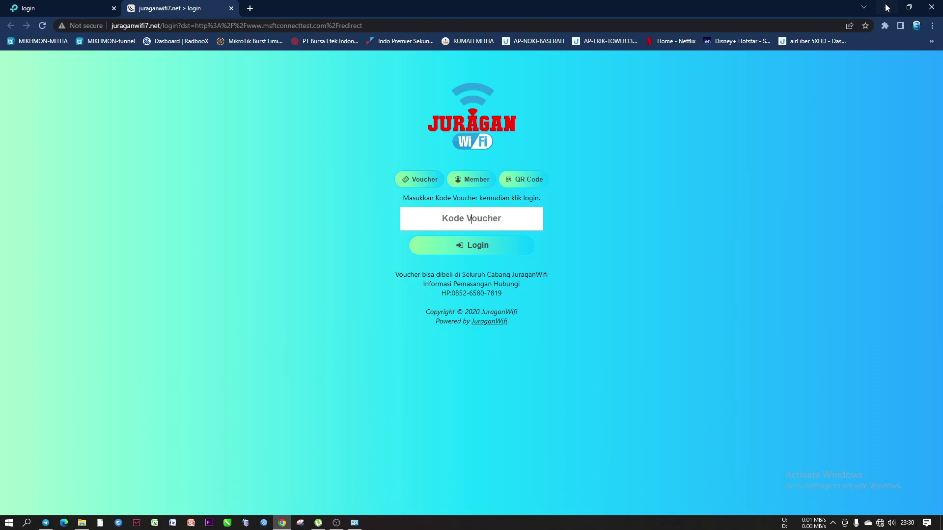
{"action": "left_click", "coordinate": [886, 8]}
{"action": "left_click", "coordinate": [337, 522]}
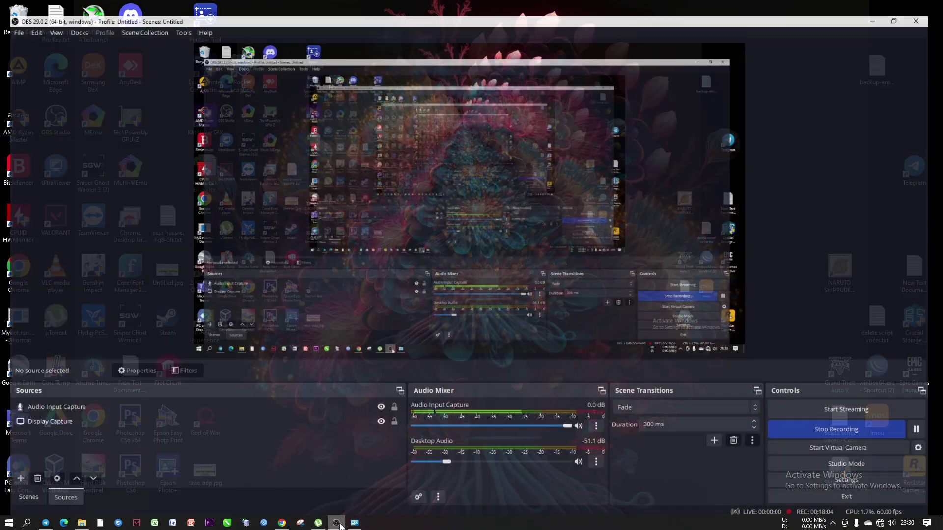